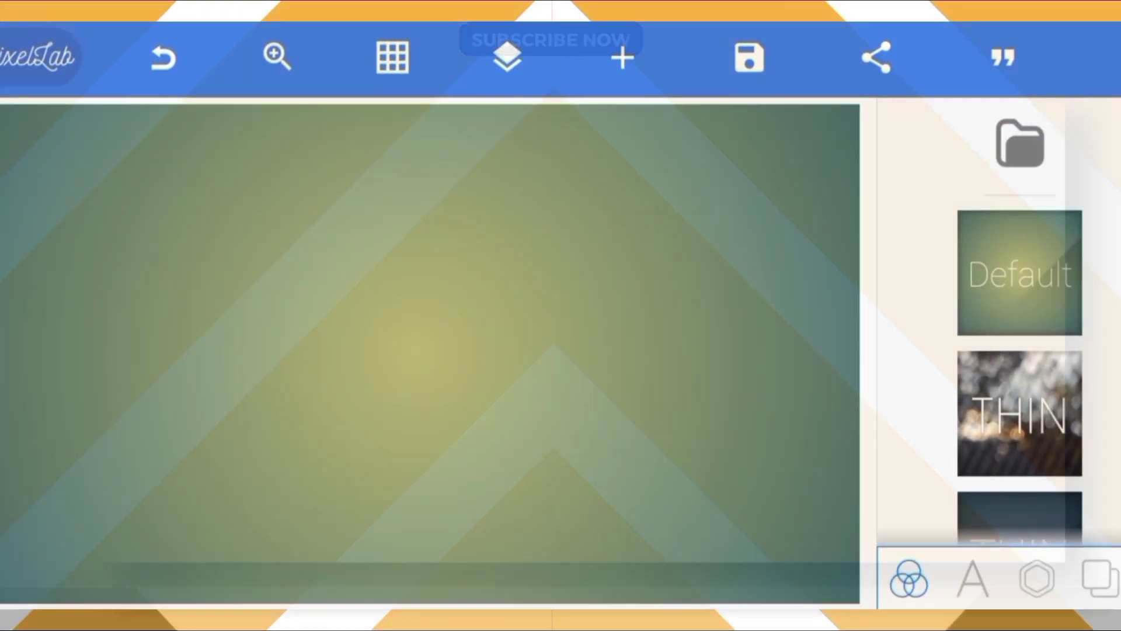
Add a text object reading 'R' near the middle of the canvas.
left_click(613, 98)
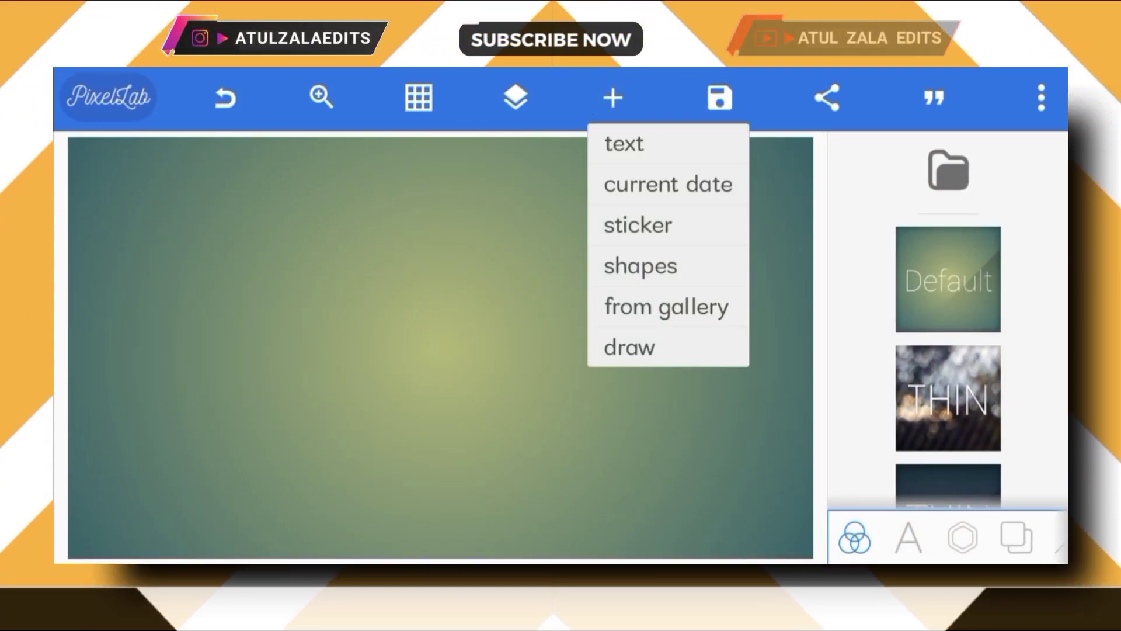
left_click(672, 145)
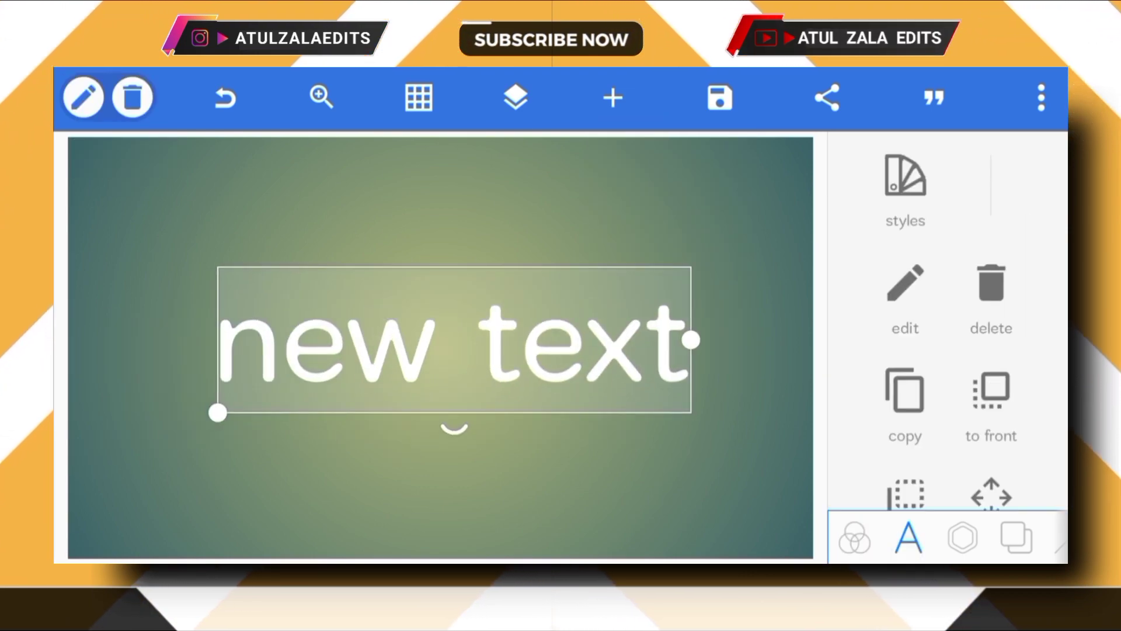
left_click(922, 289)
left_click(400, 192)
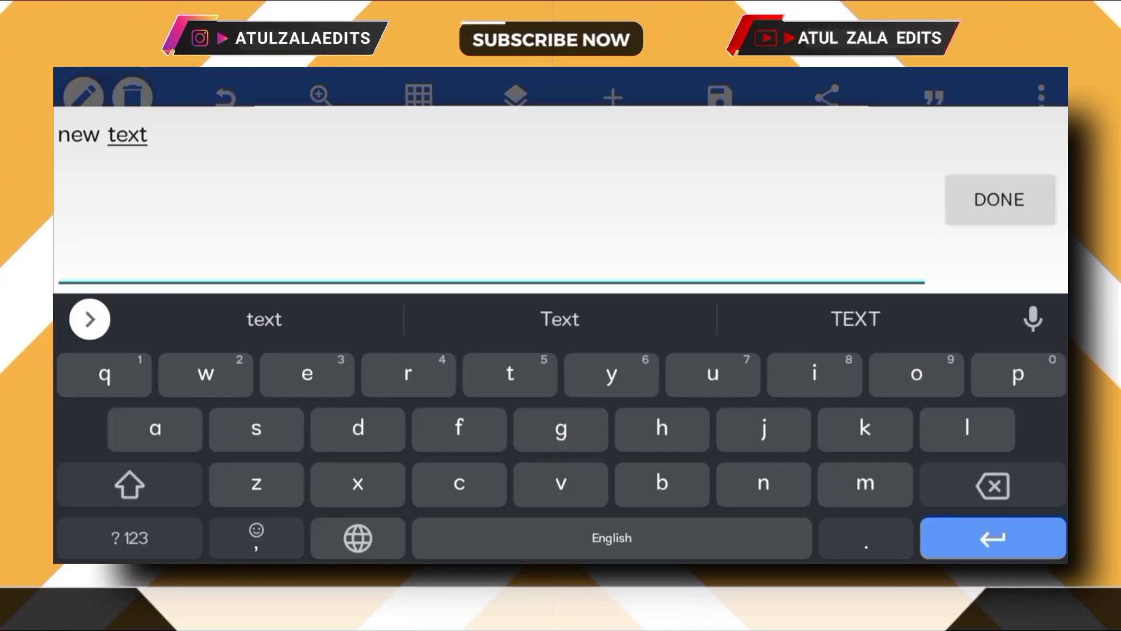
key("BackSpace")
key("BackSpace")
key("BackSpace")
key("BackSpace")
key("BackSpace")
type("R")
left_click(999, 199)
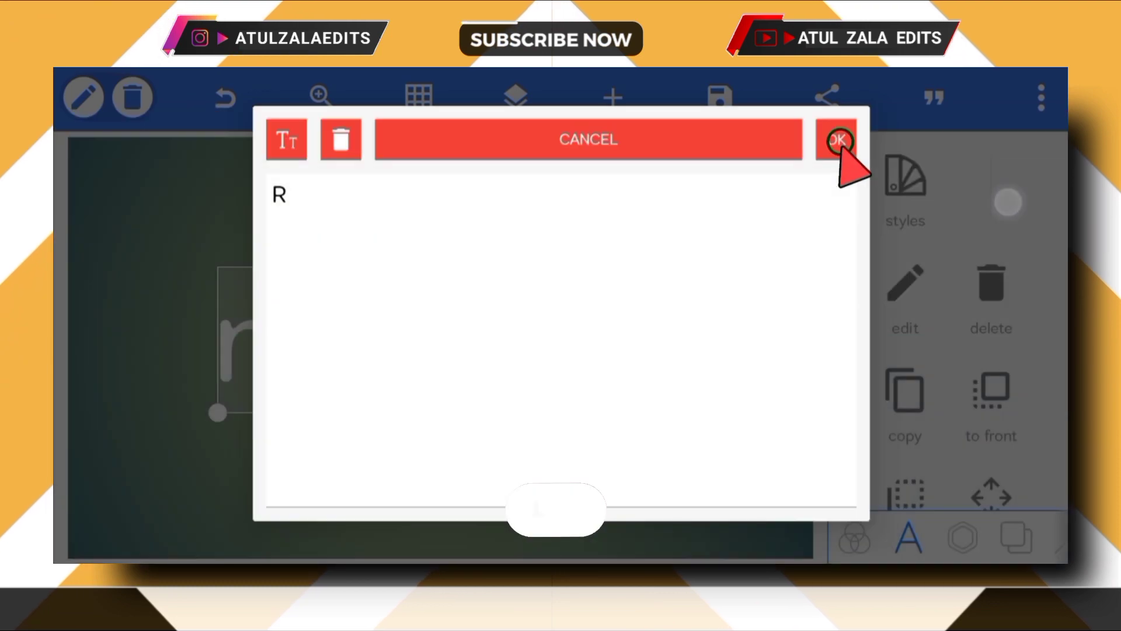
left_click(838, 139)
left_click_drag(252, 369, 388, 360)
left_click_drag(946, 394, 978, 173)
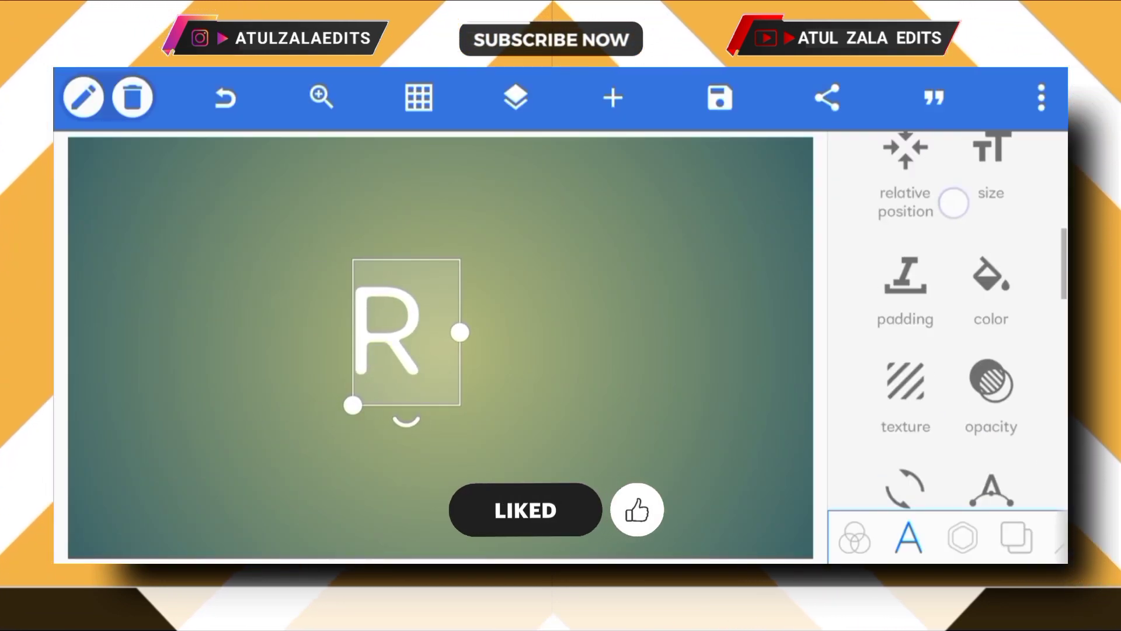
left_click(915, 294)
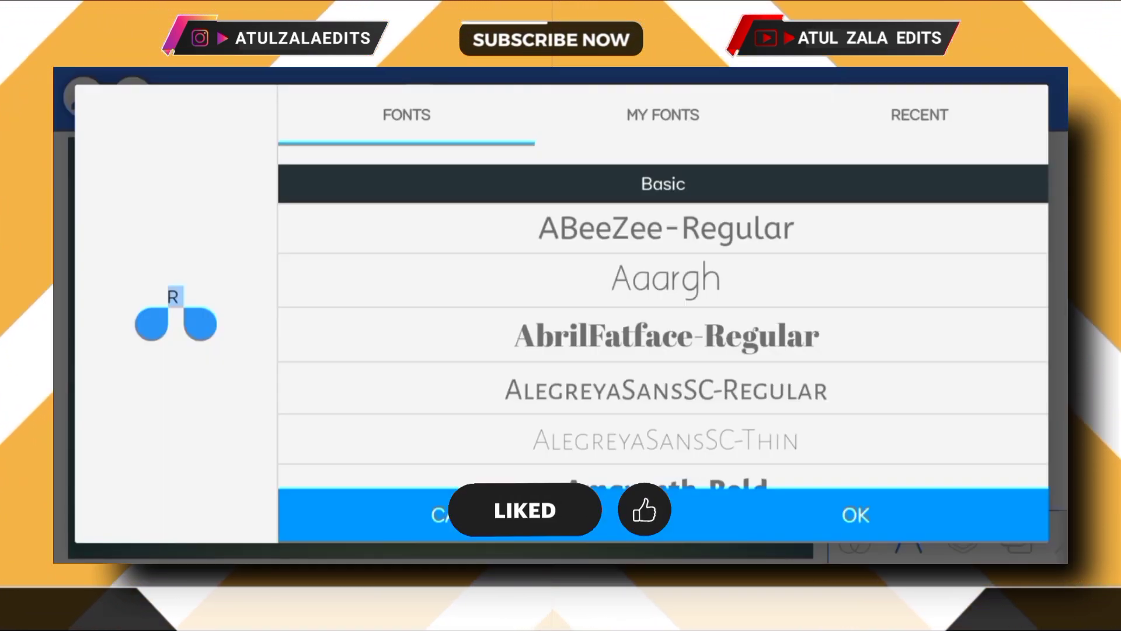
Apply FontsFree-Net-Gilroy-Bold to the R, then enlarge it and centre it on the canvas.
left_click(921, 115)
left_click_drag(368, 438, 368, 202)
left_click_drag(361, 395, 360, 220)
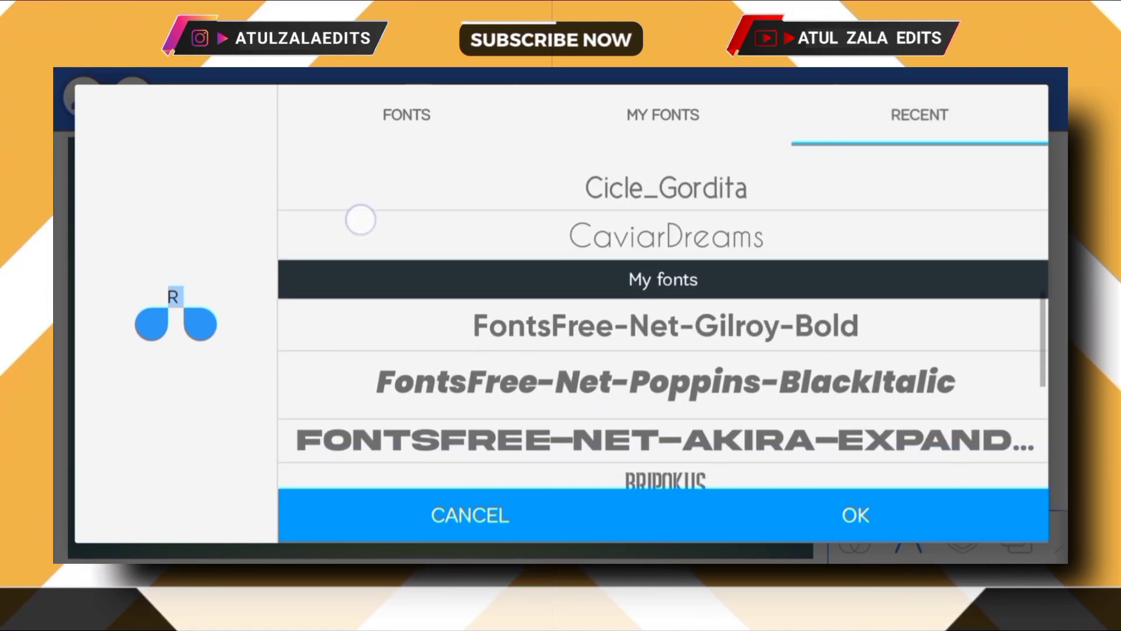
left_click(801, 314)
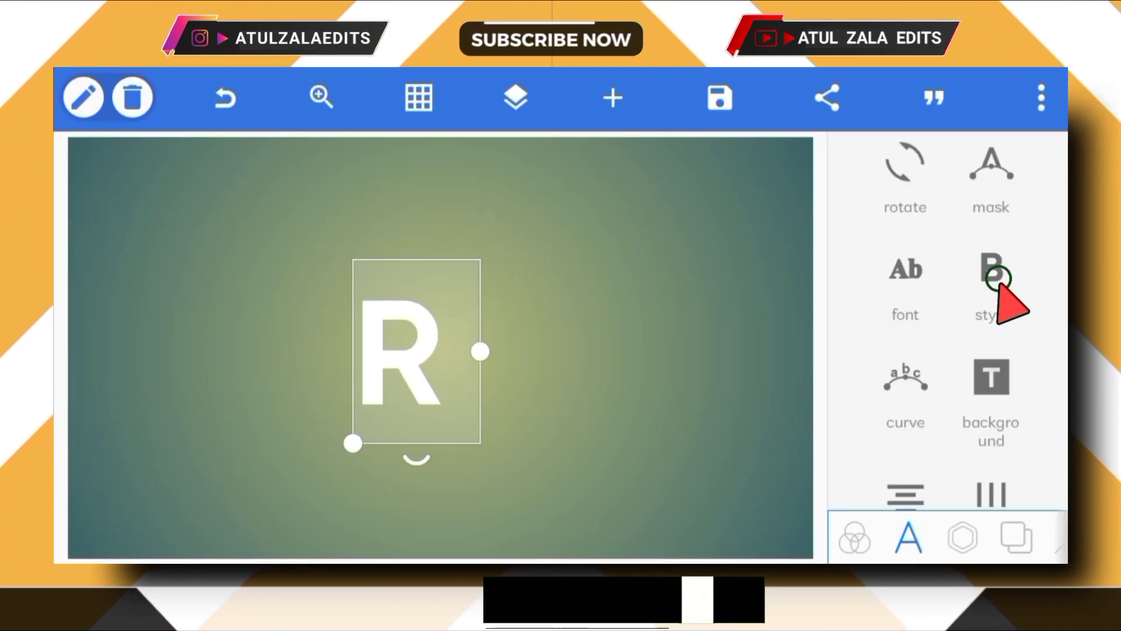
left_click(999, 279)
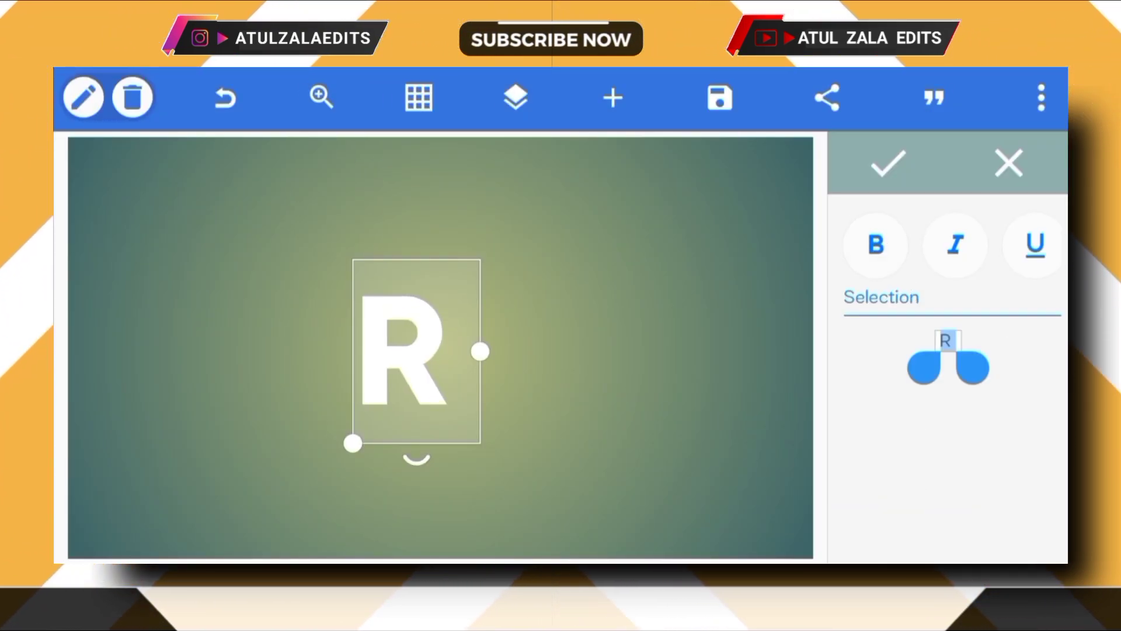
left_click_drag(352, 444, 271, 556)
left_click(888, 163)
left_click_drag(336, 470, 323, 541)
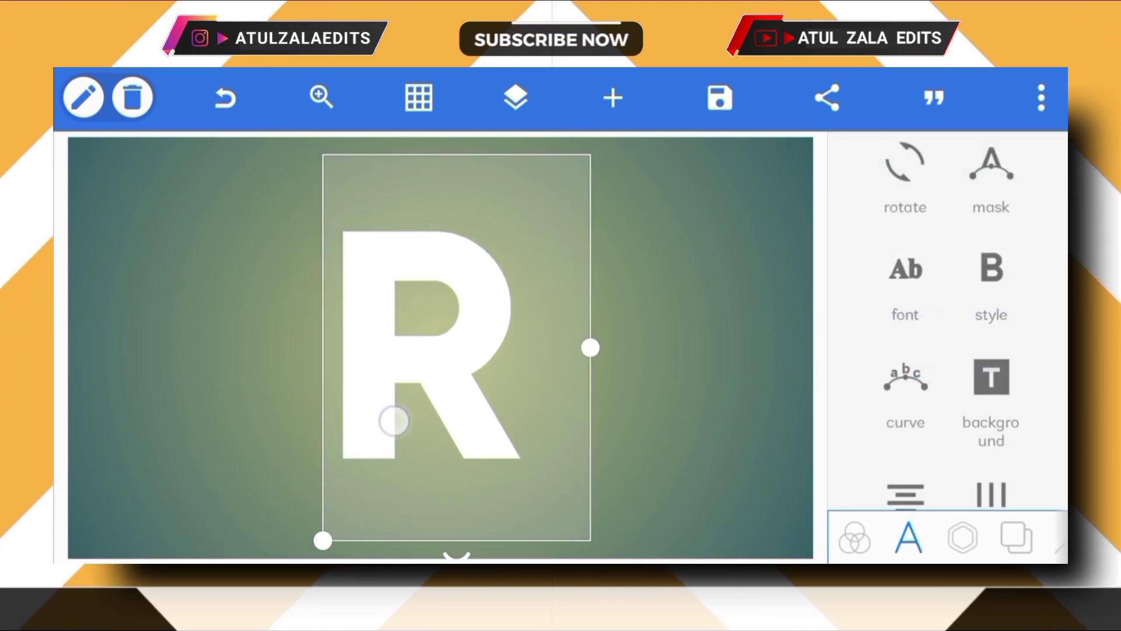
left_click_drag(395, 422, 415, 426)
Turn on a guide grid with 12 horizontal and 10 vertical guides.
left_click(201, 350)
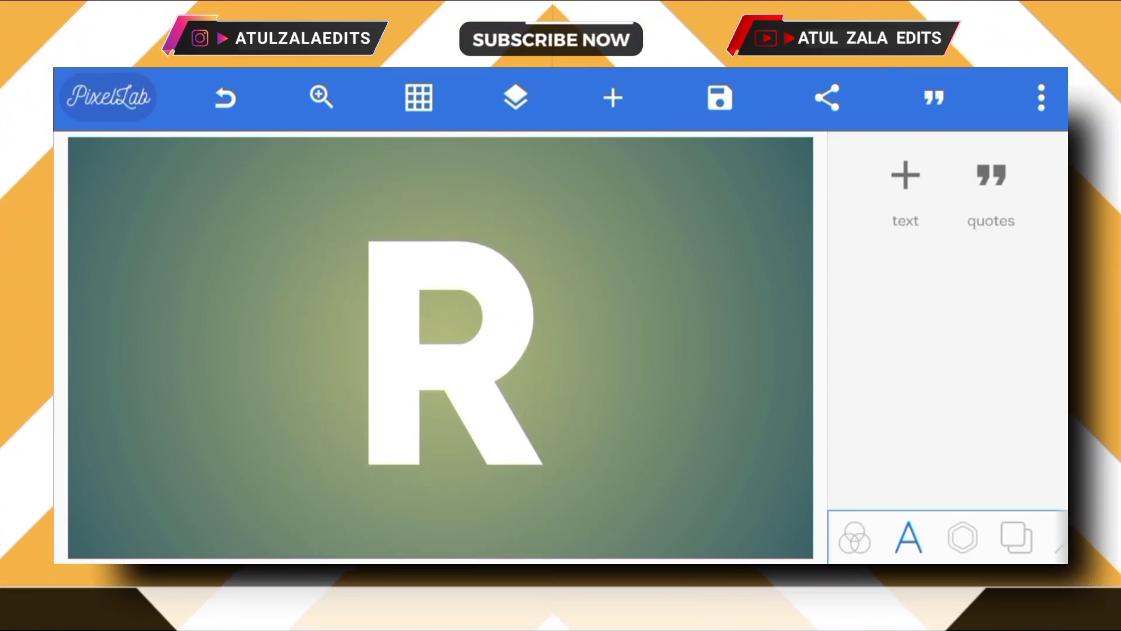
left_click(420, 97)
left_click(468, 535)
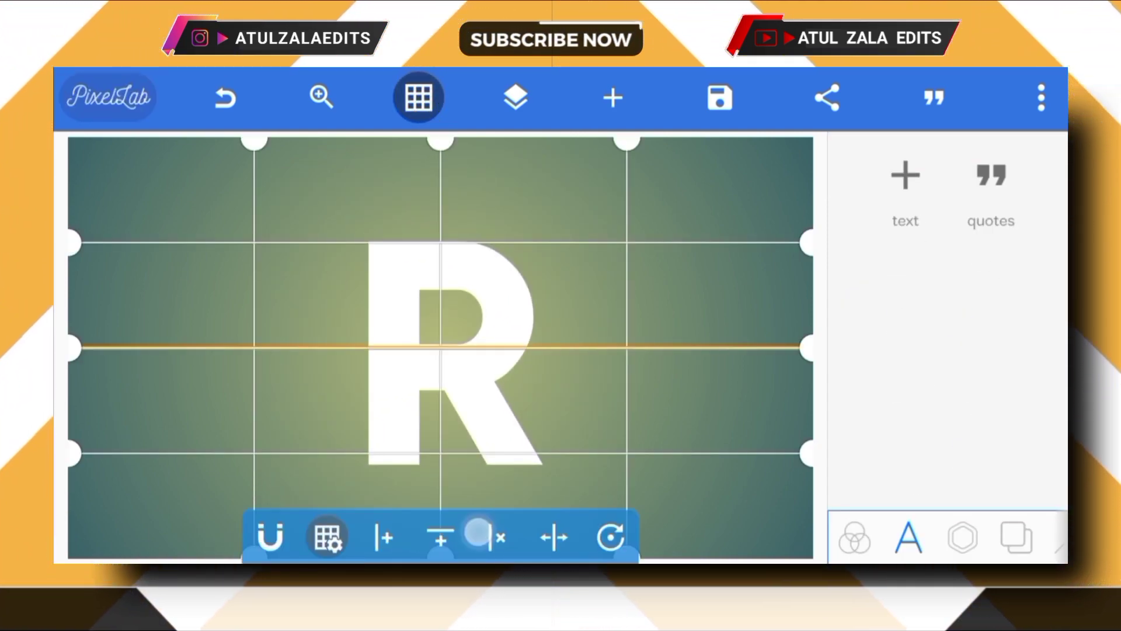
left_click(327, 537)
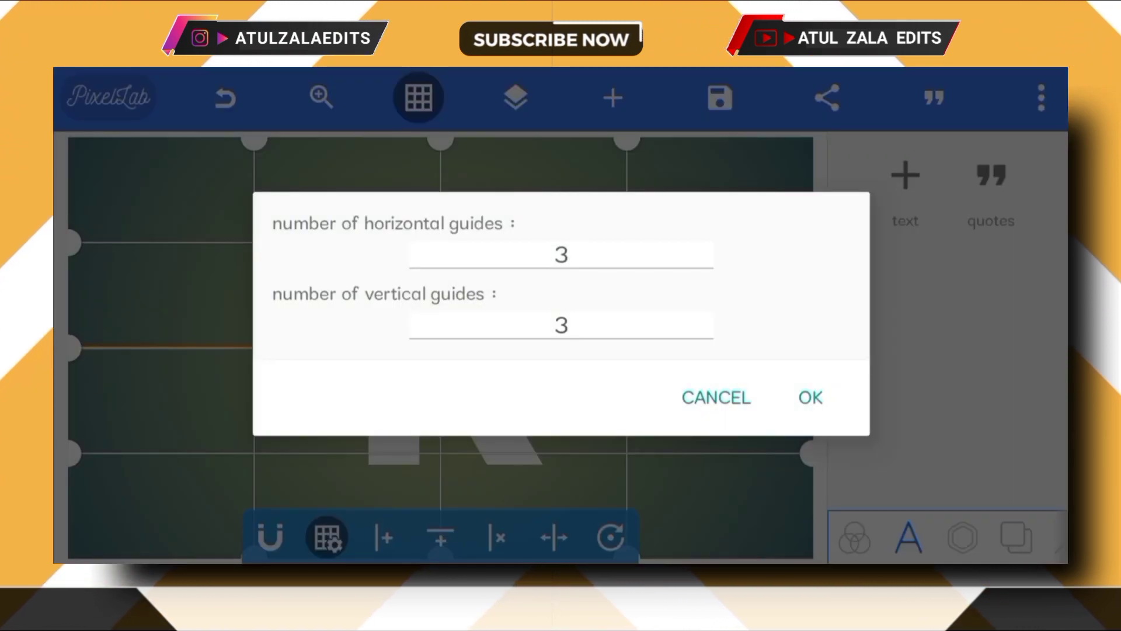
left_click(491, 253)
left_click(999, 225)
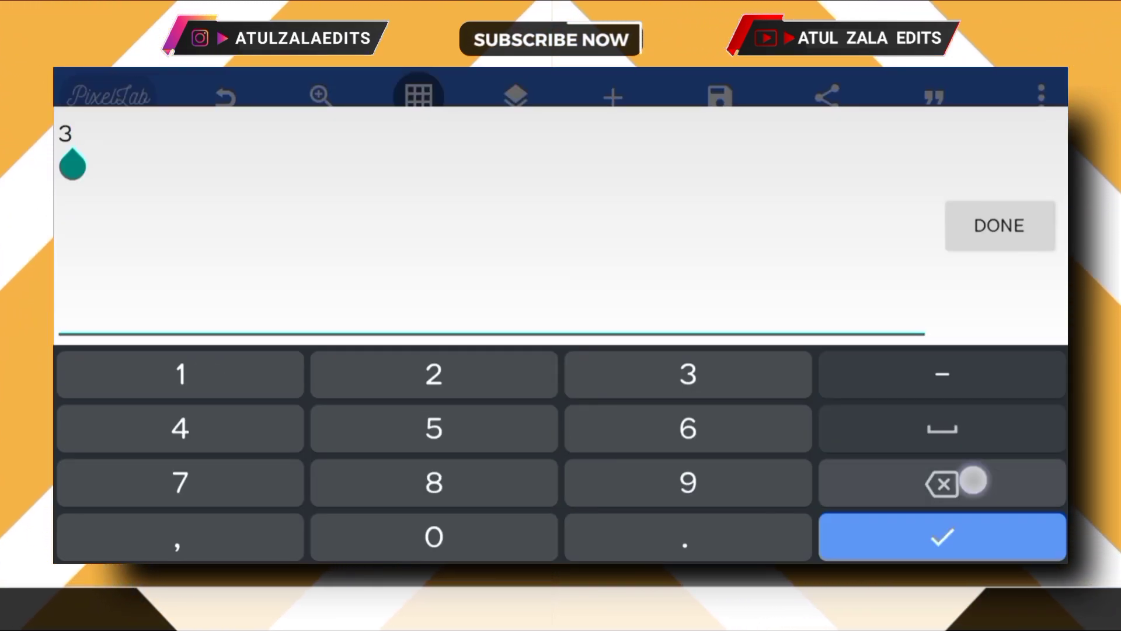
key("BackSpace")
type("10")
left_click(811, 399)
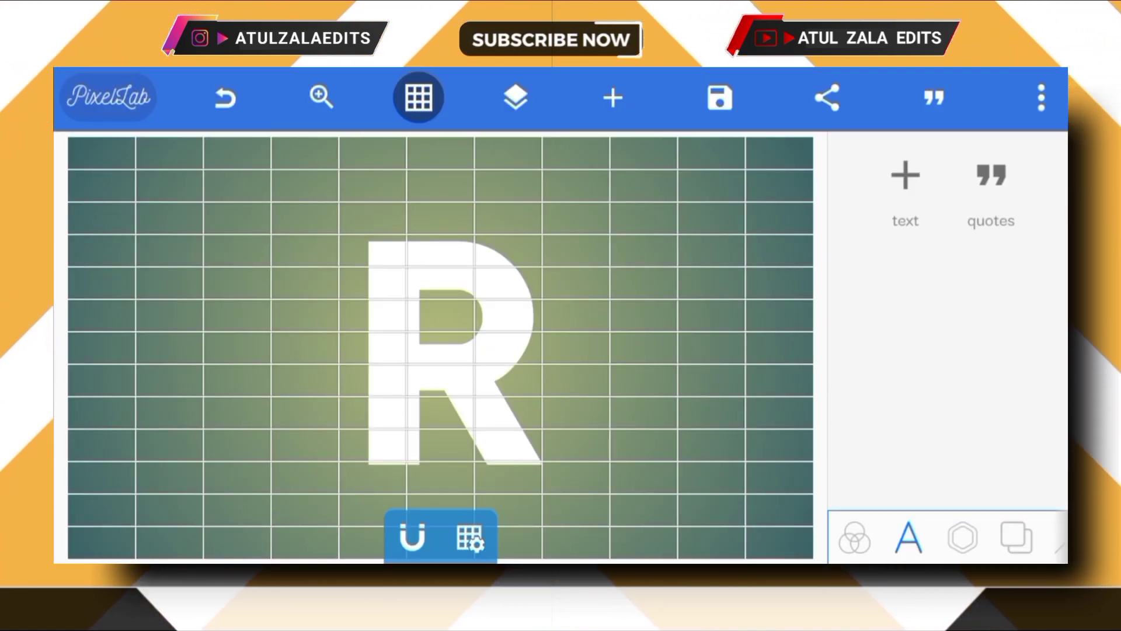
left_click(962, 537)
Draw a bezier S-curve from the R's lower left to upper right, stroke width 35.
left_click(926, 431)
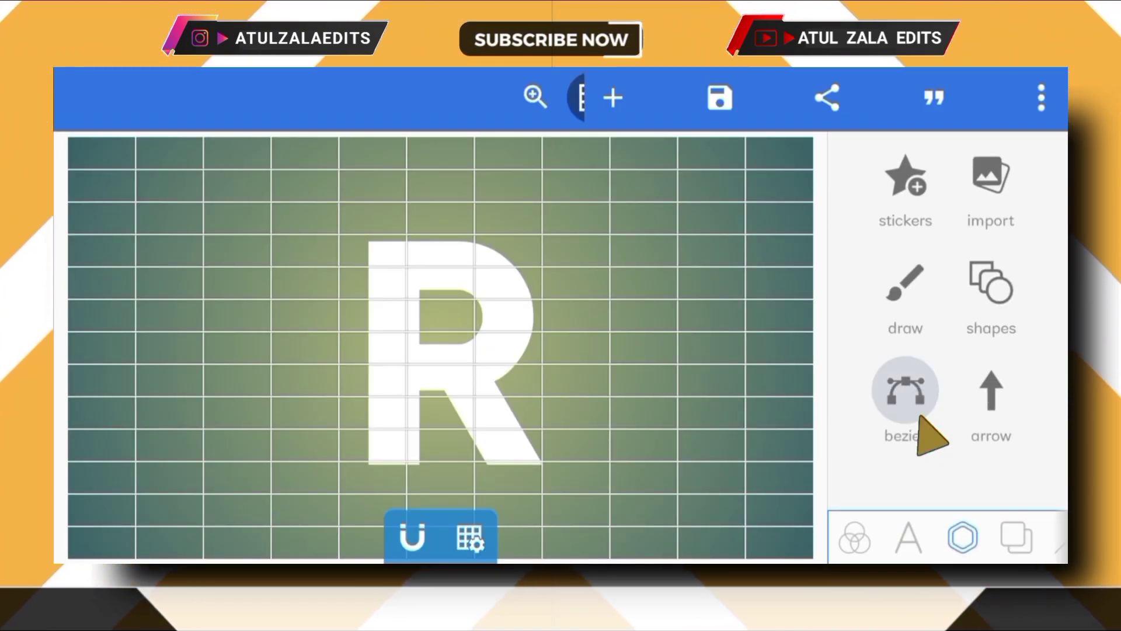
left_click(957, 355)
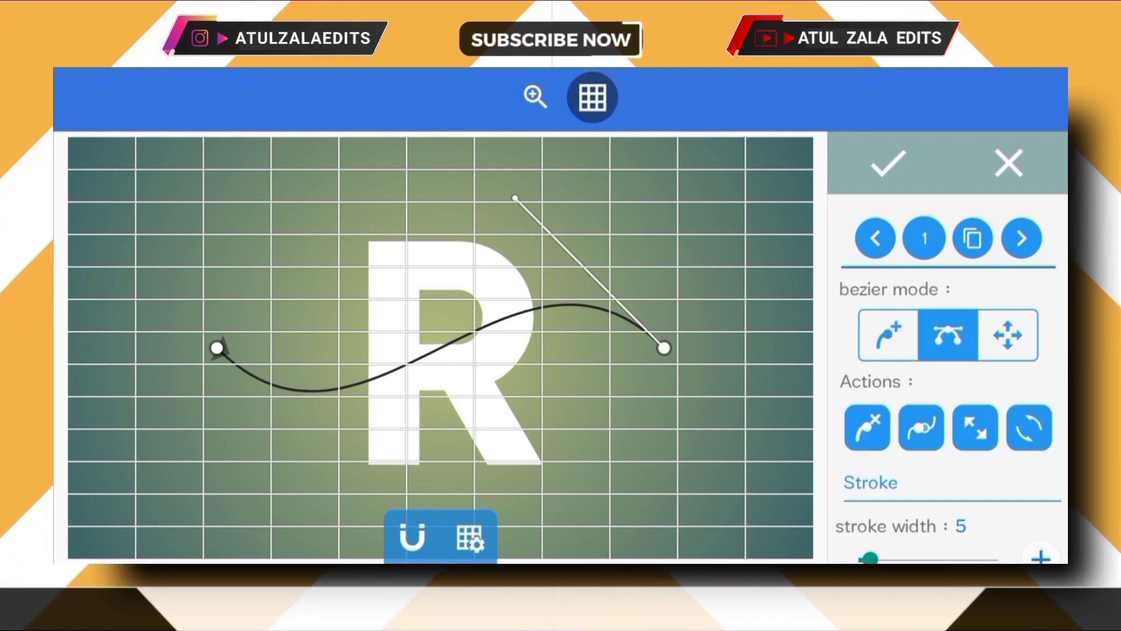
left_click_drag(665, 348, 543, 261)
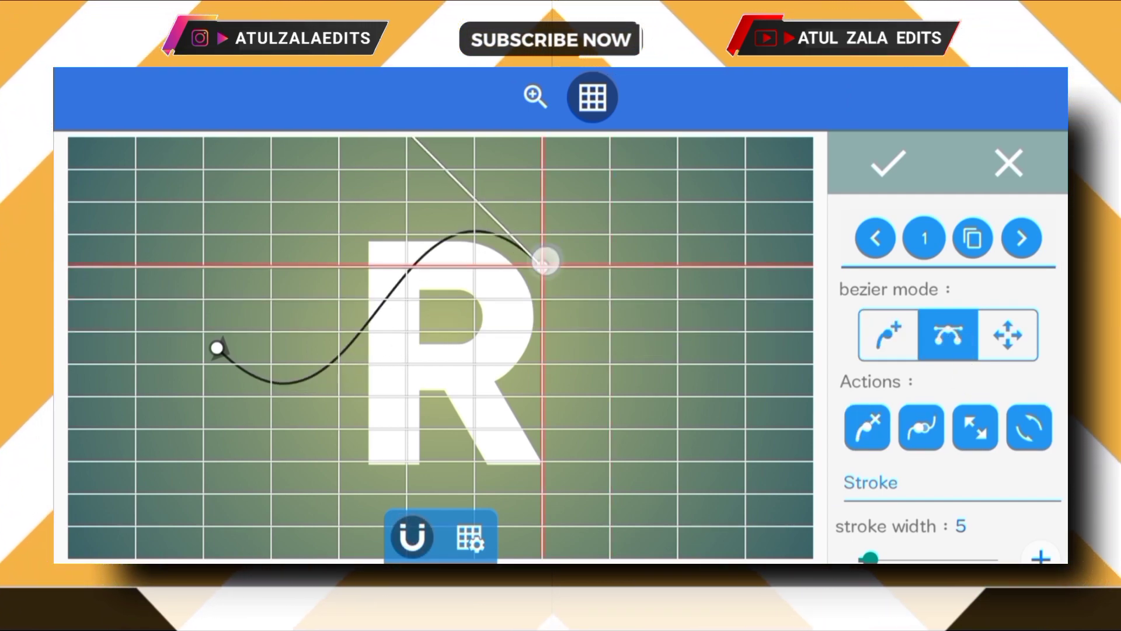
left_click_drag(218, 348, 340, 429)
left_click_drag(412, 139, 406, 266)
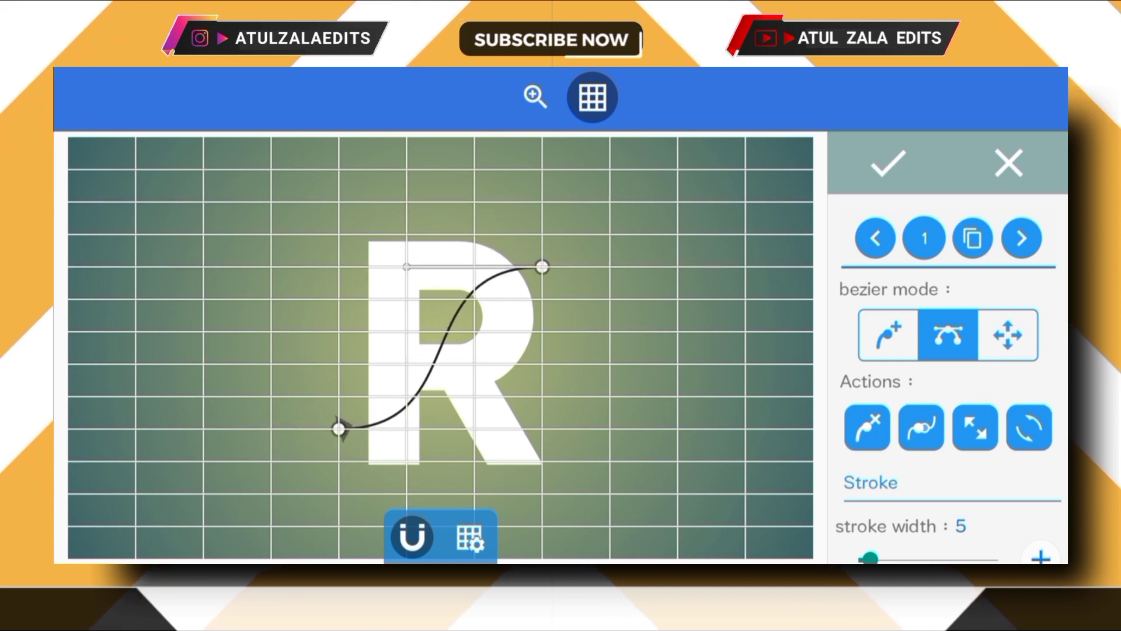
left_click(920, 427)
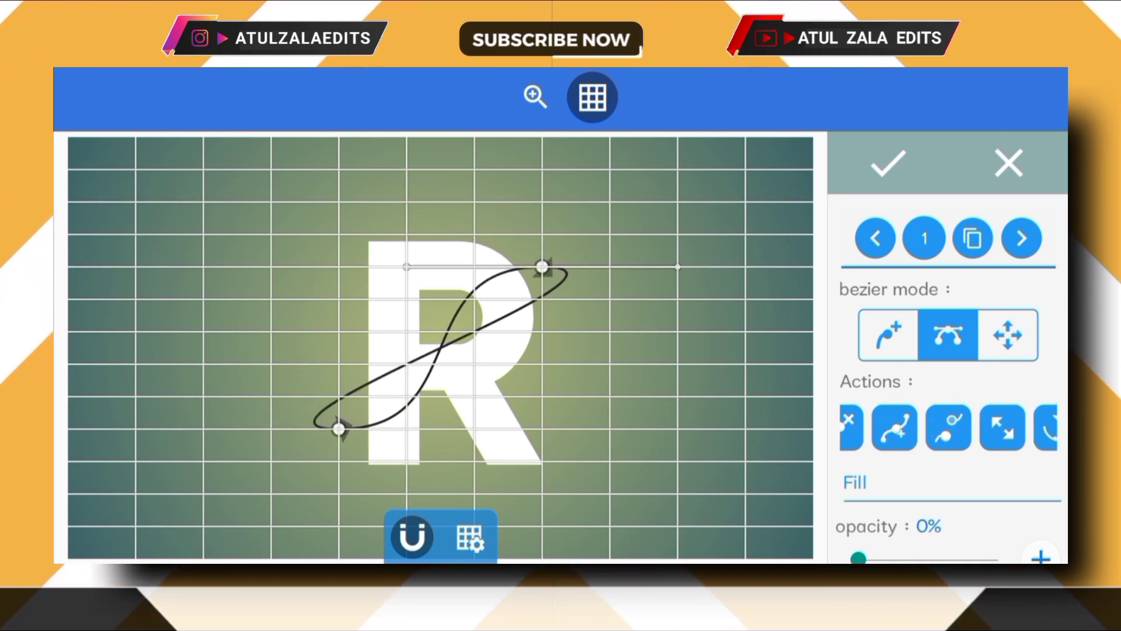
left_click_drag(659, 401, 377, 501)
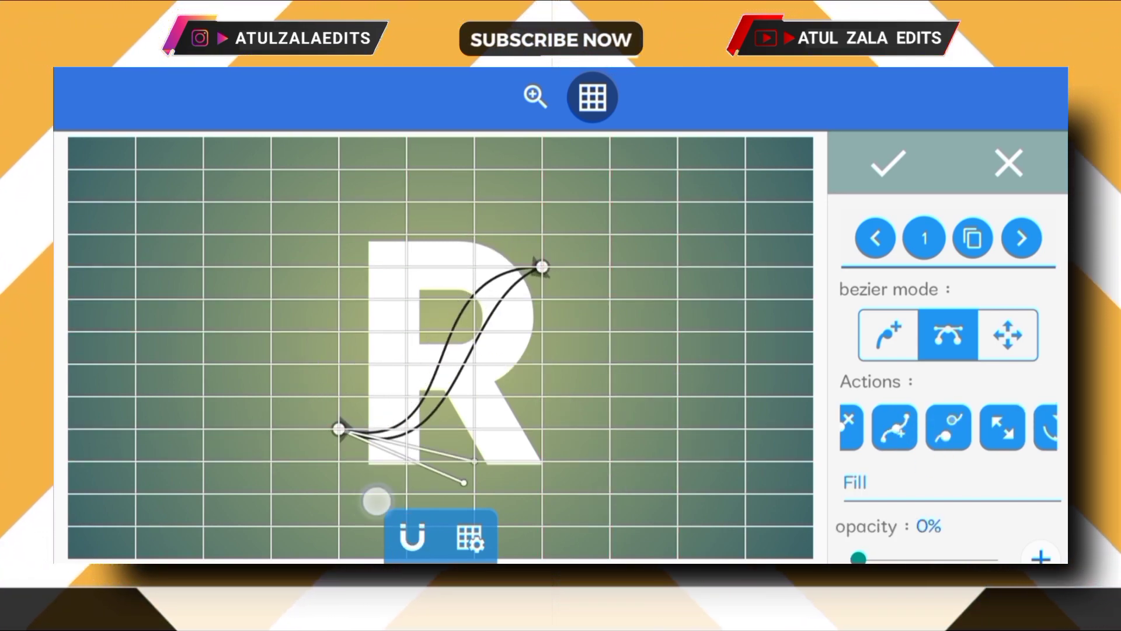
left_click_drag(608, 392, 615, 358)
scroll(947, 395, "down", 5)
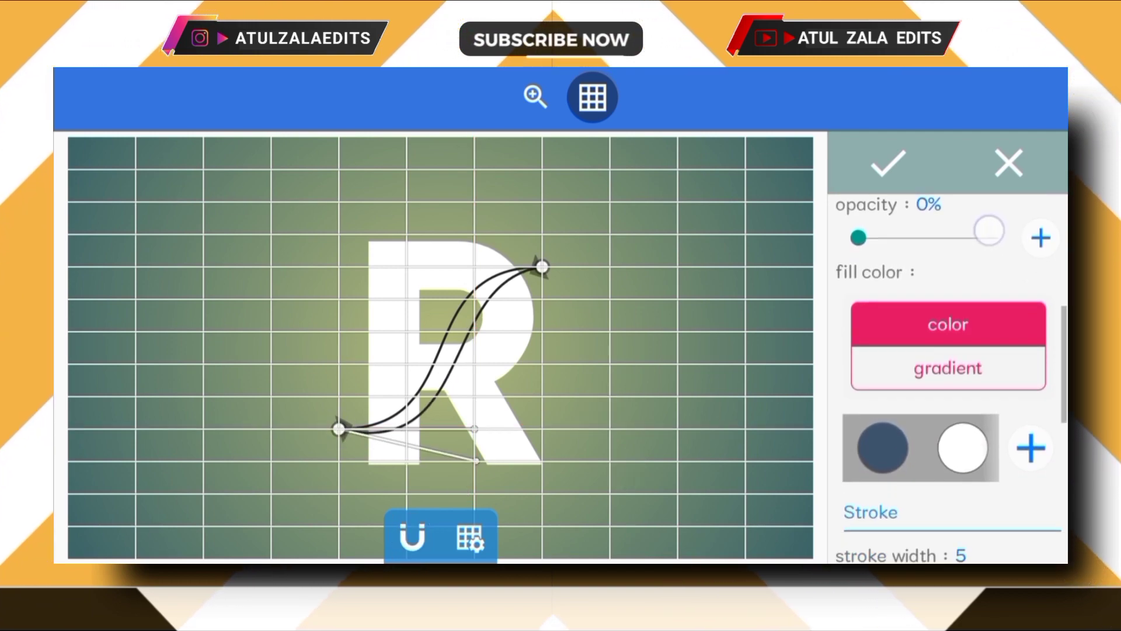
left_click_drag(973, 405, 944, 430)
scroll(947, 394, "down", 3)
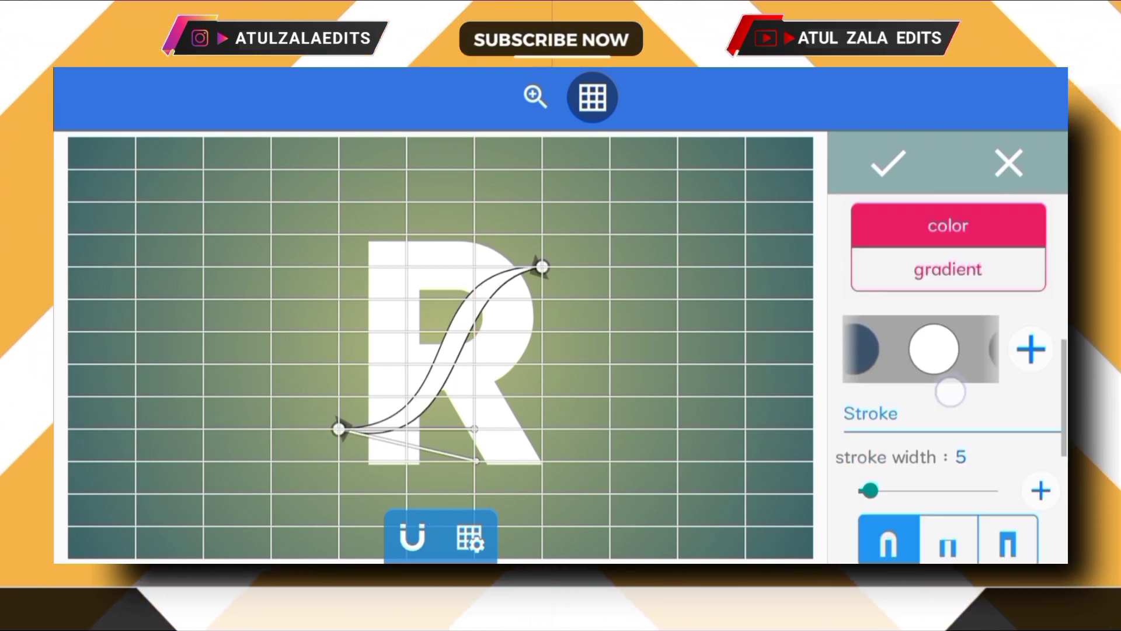
left_click_drag(871, 396, 943, 397)
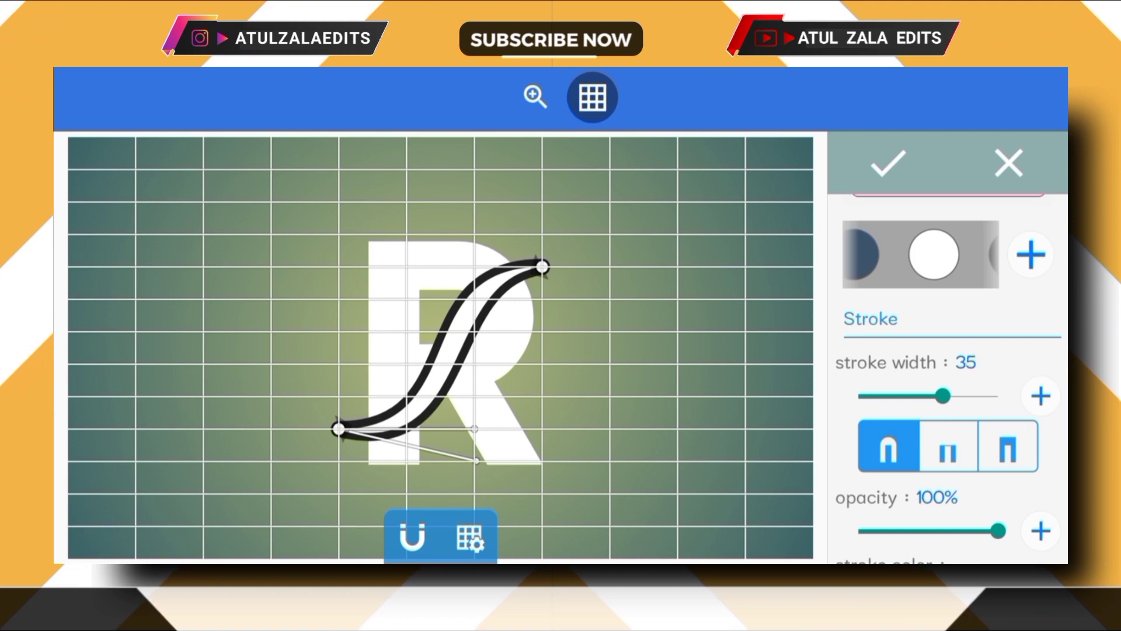
left_click(902, 166)
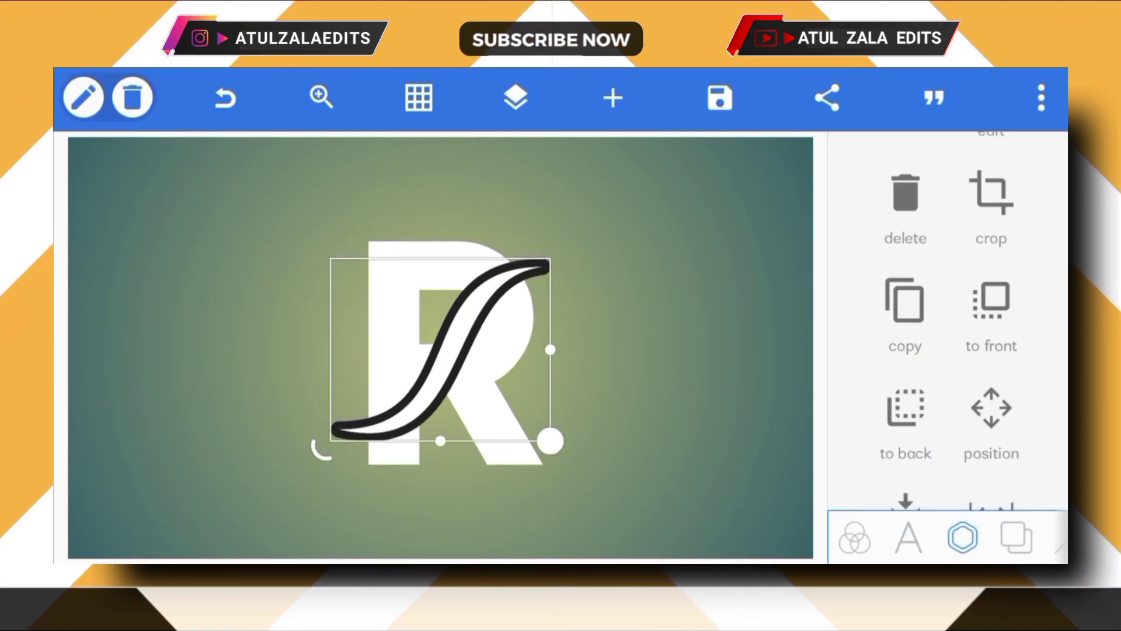
Merge the R and swoosh layers into one object and bring up Erase color.
left_click(515, 98)
left_click(269, 289)
left_click(268, 184)
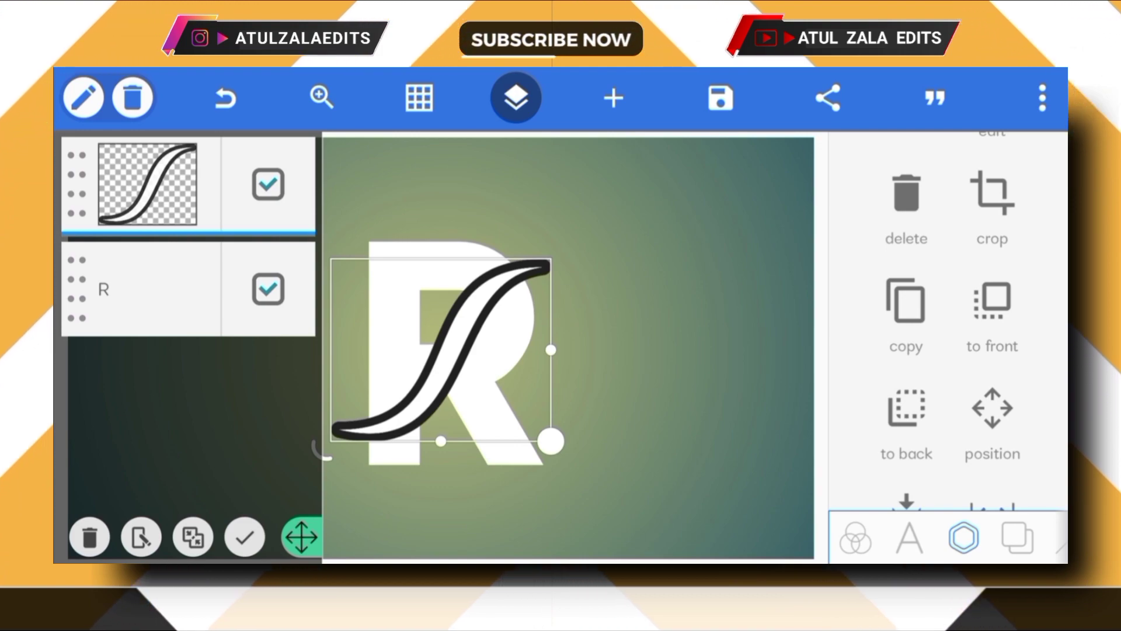
left_click(193, 537)
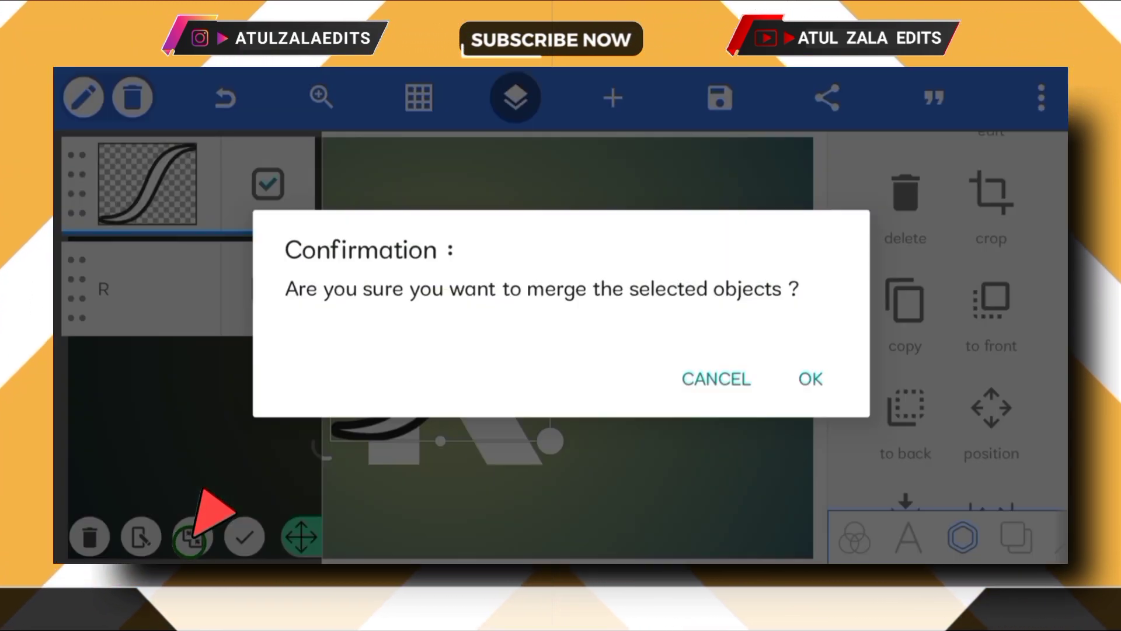
left_click(813, 380)
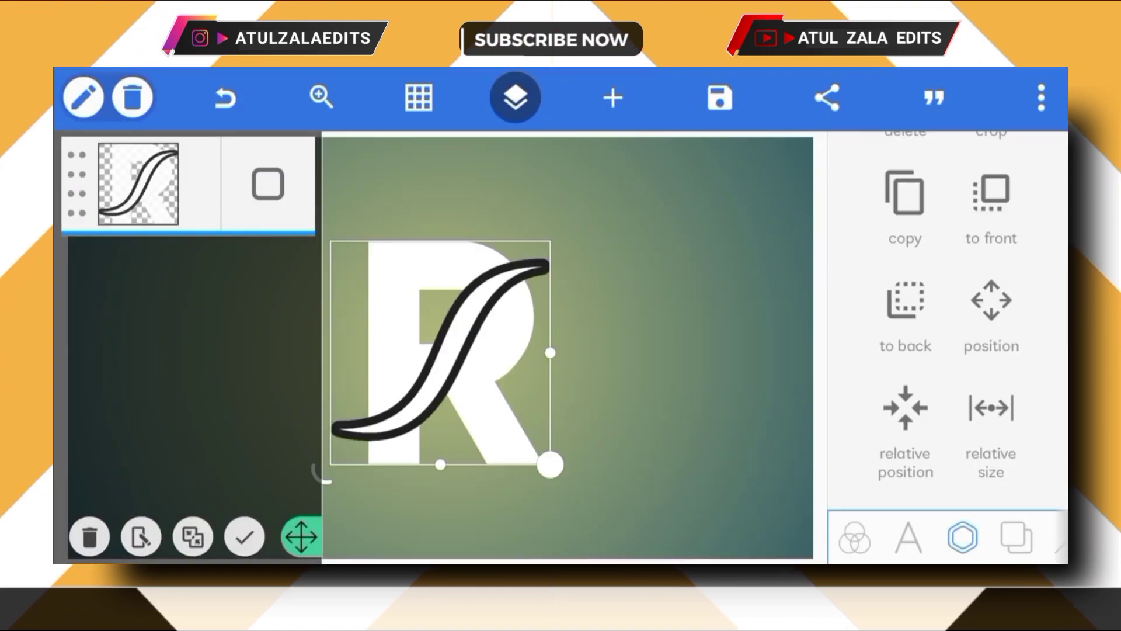
left_click(516, 98)
left_click_drag(949, 438, 948, 175)
left_click(991, 405)
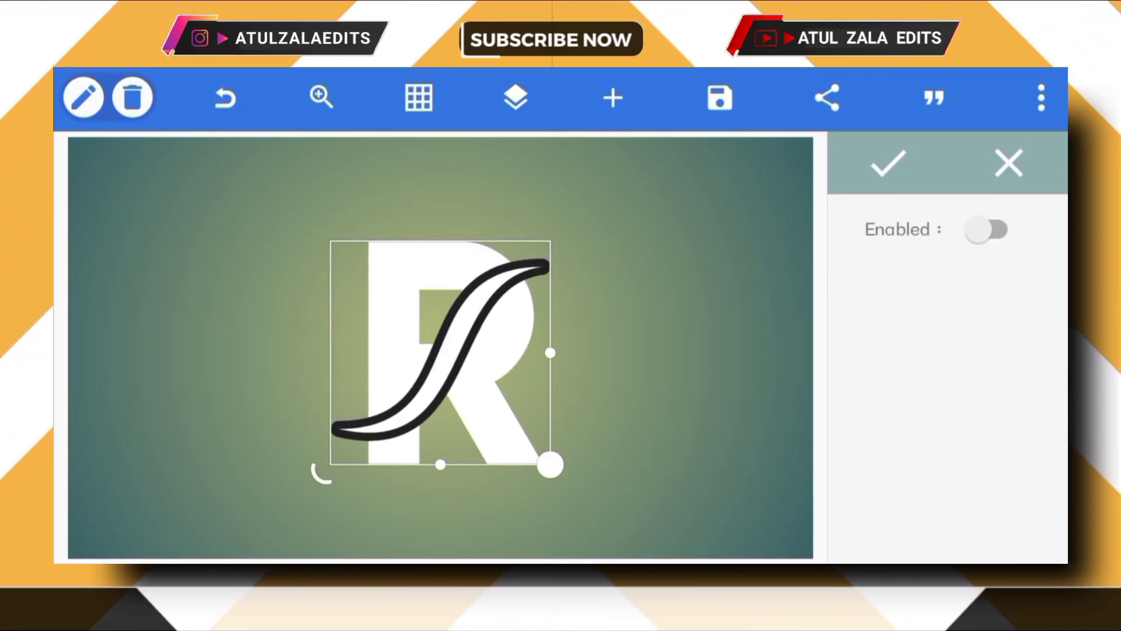
Erase the sampled black outline colour at high tolerance, leaving a swoosh cutout.
left_click(988, 229)
left_click(972, 299)
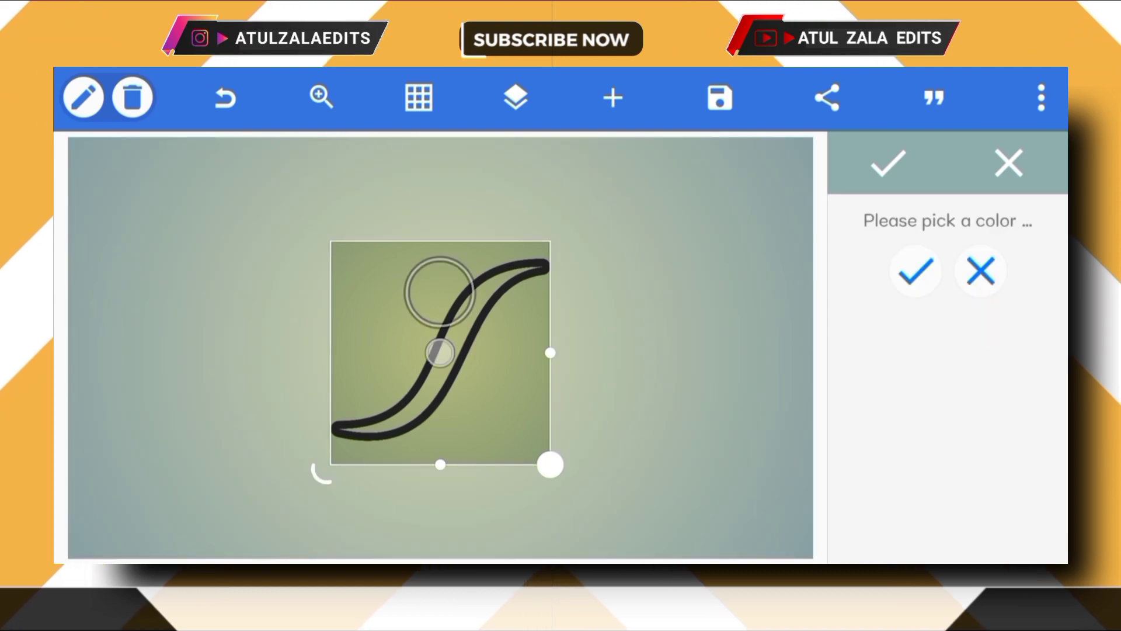
left_click_drag(439, 352, 430, 346)
left_click(916, 270)
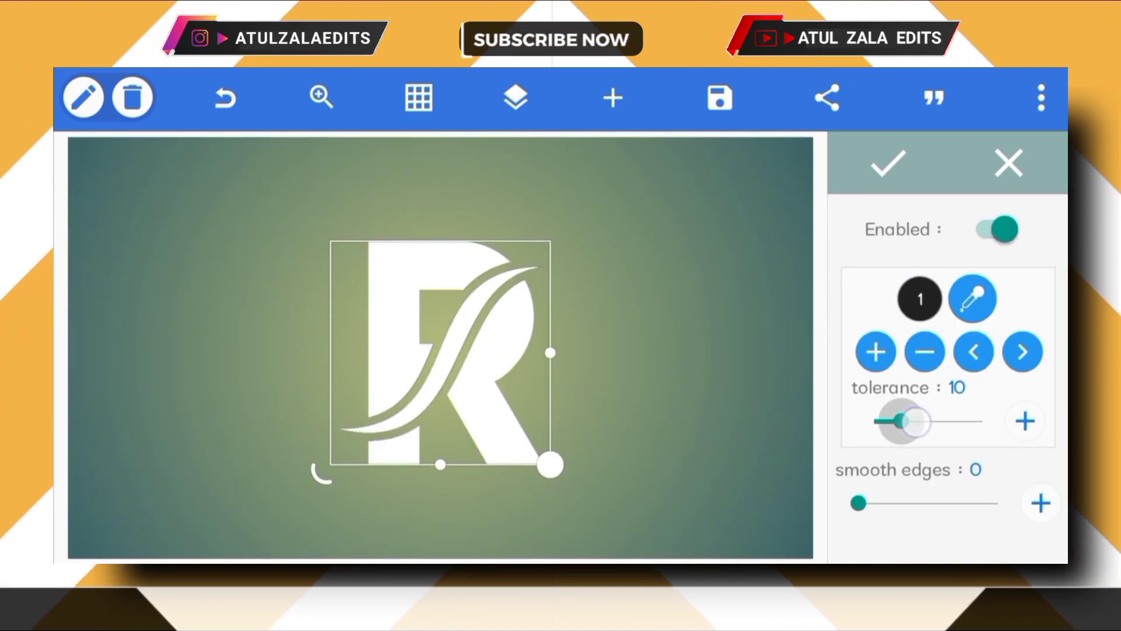
left_click_drag(920, 422, 982, 421)
left_click(894, 159)
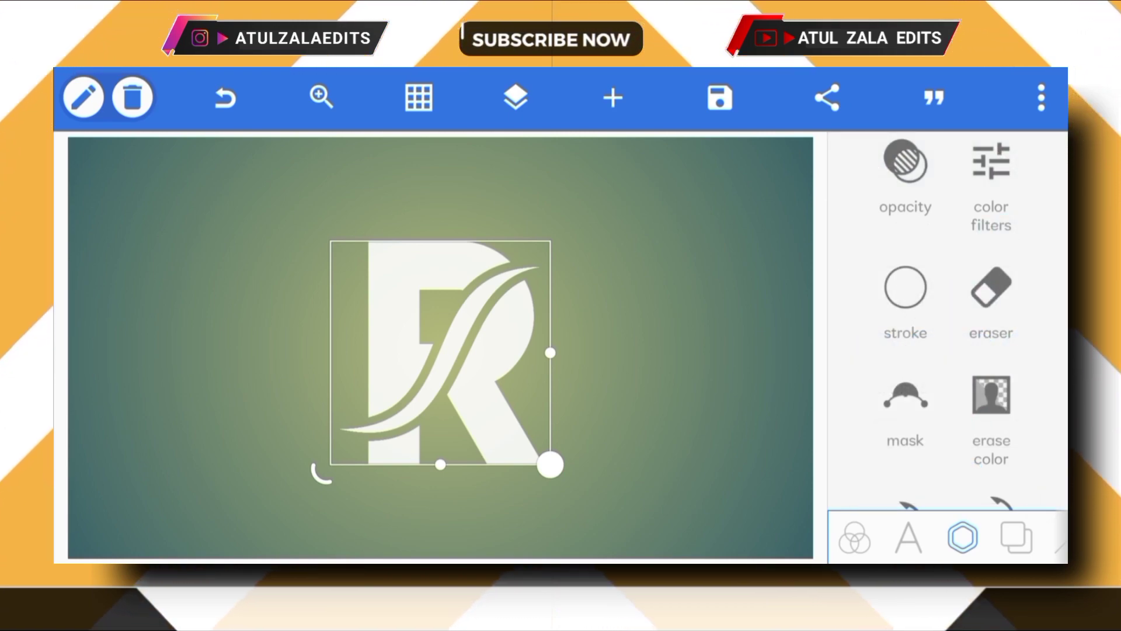
scroll(948, 334, "up", 5)
Duplicate the R logo and centre the copy horizontally and vertically.
left_click(911, 307)
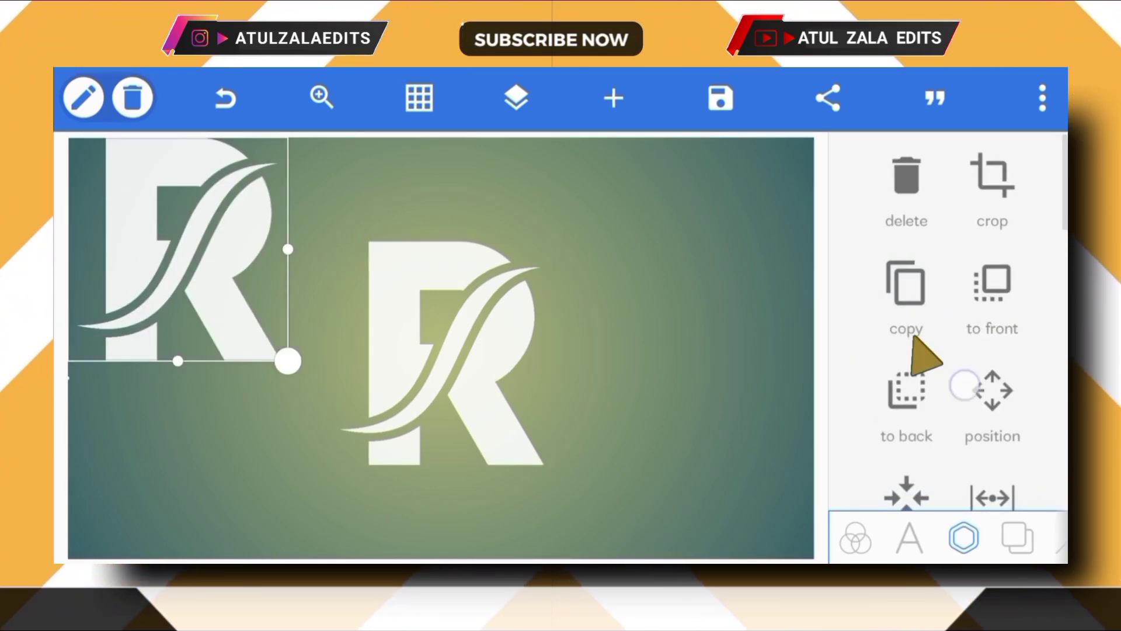
scroll(926, 355, "down", 3)
left_click(914, 333)
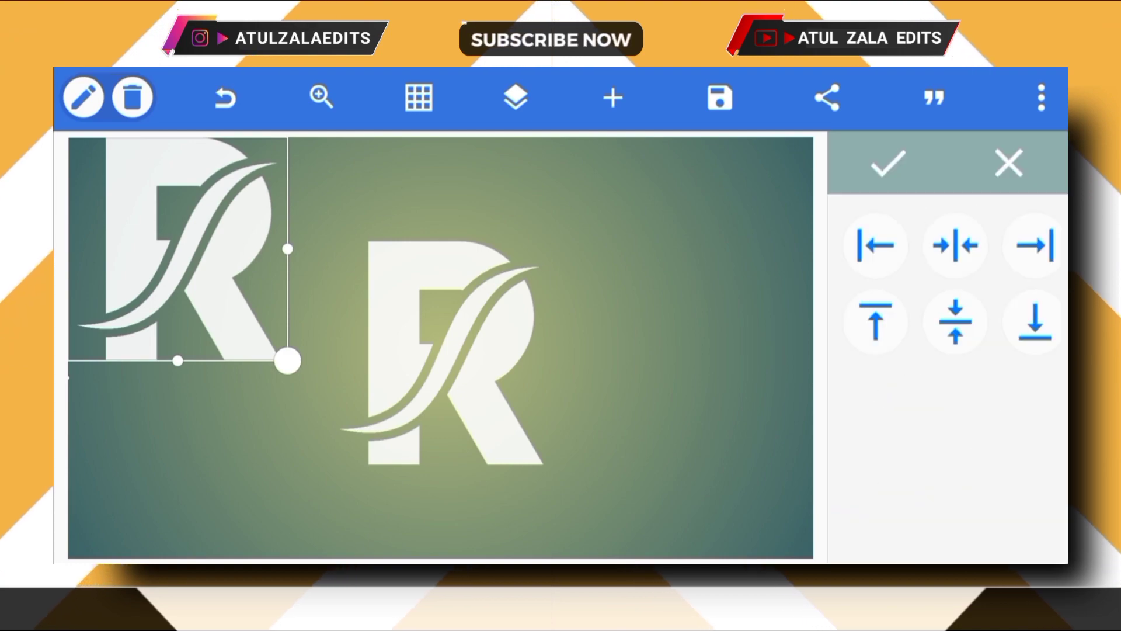
left_click(956, 246)
left_click(956, 322)
left_click(1009, 164)
Multi-select both R layers in Layers and merge them into one.
left_click(515, 98)
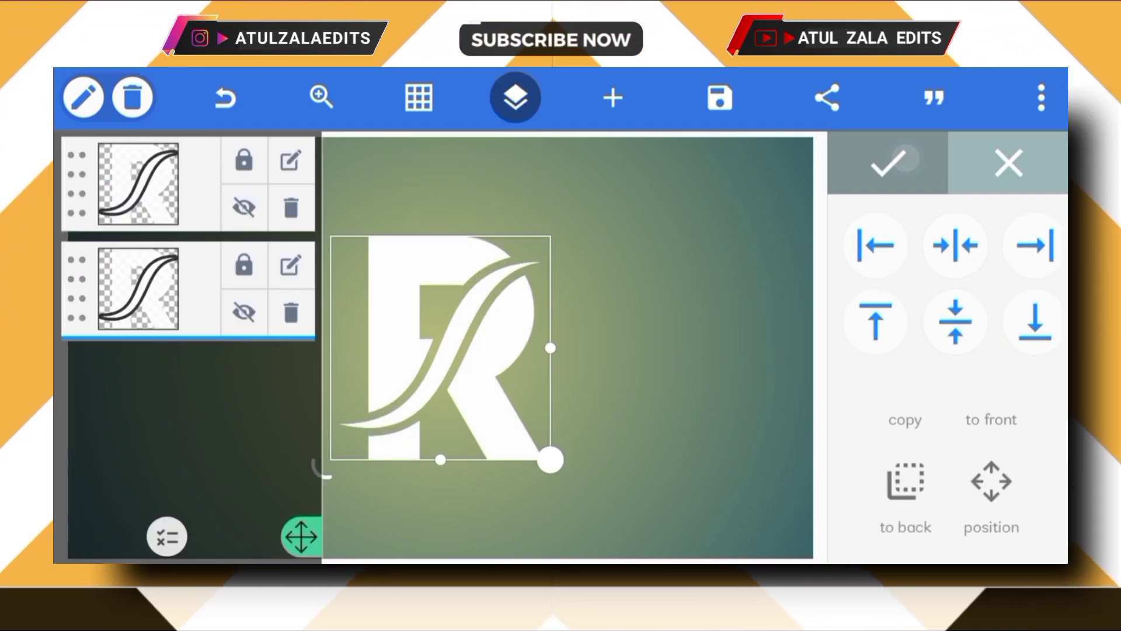
left_click(166, 535)
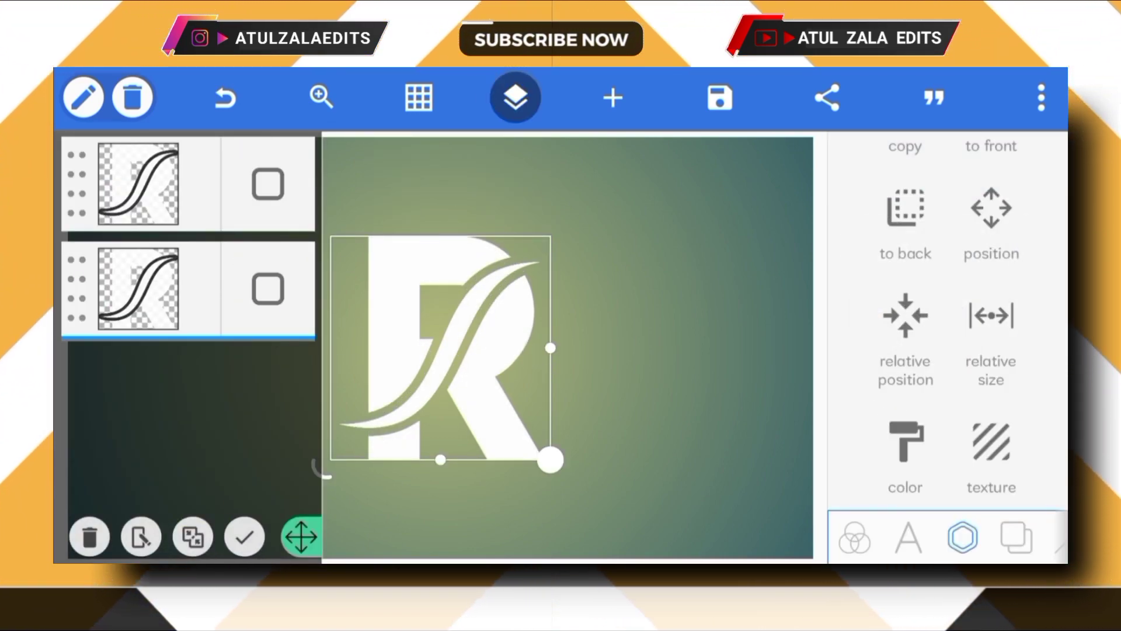
left_click(195, 535)
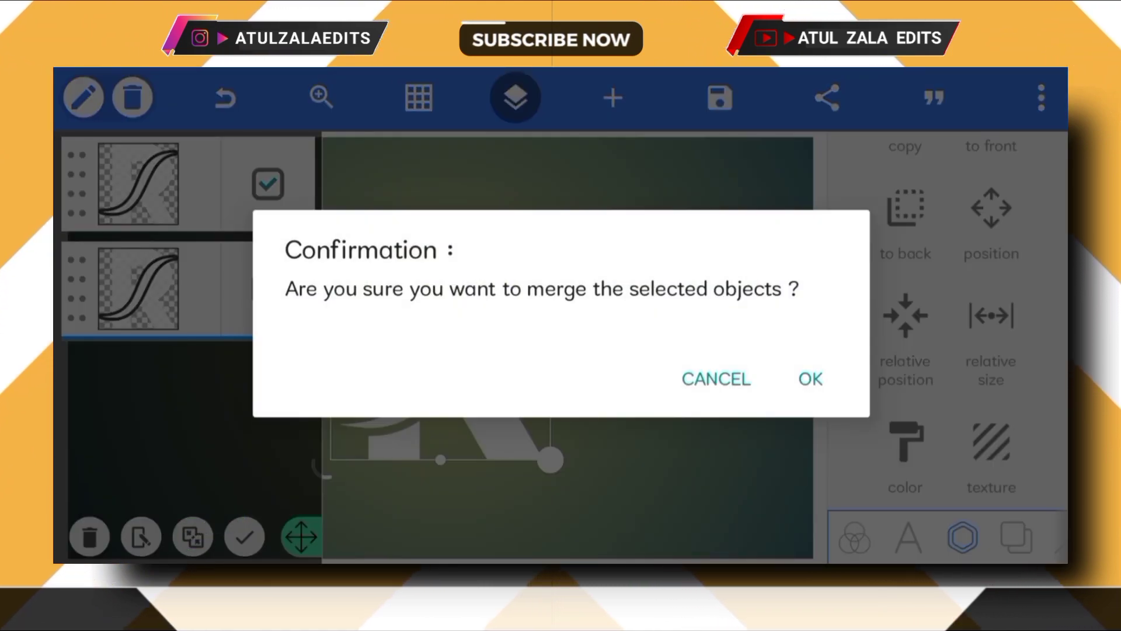
left_click(811, 379)
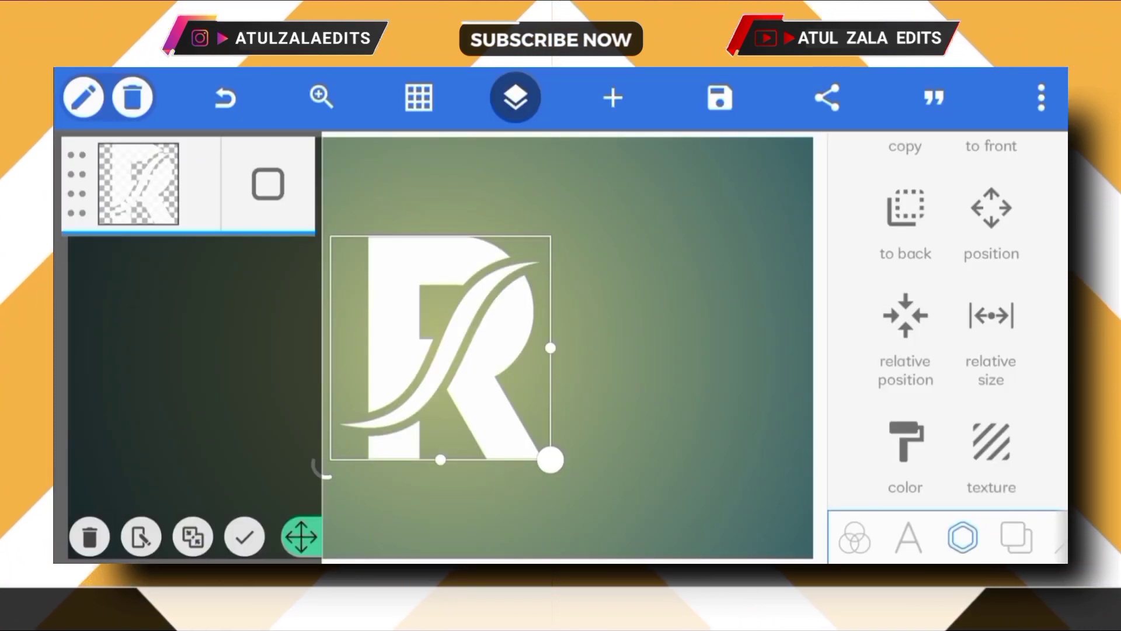
left_click(516, 96)
scroll(975, 351, "down", 3)
scroll(974, 281, "down", 2)
scroll(975, 280, "down", 1)
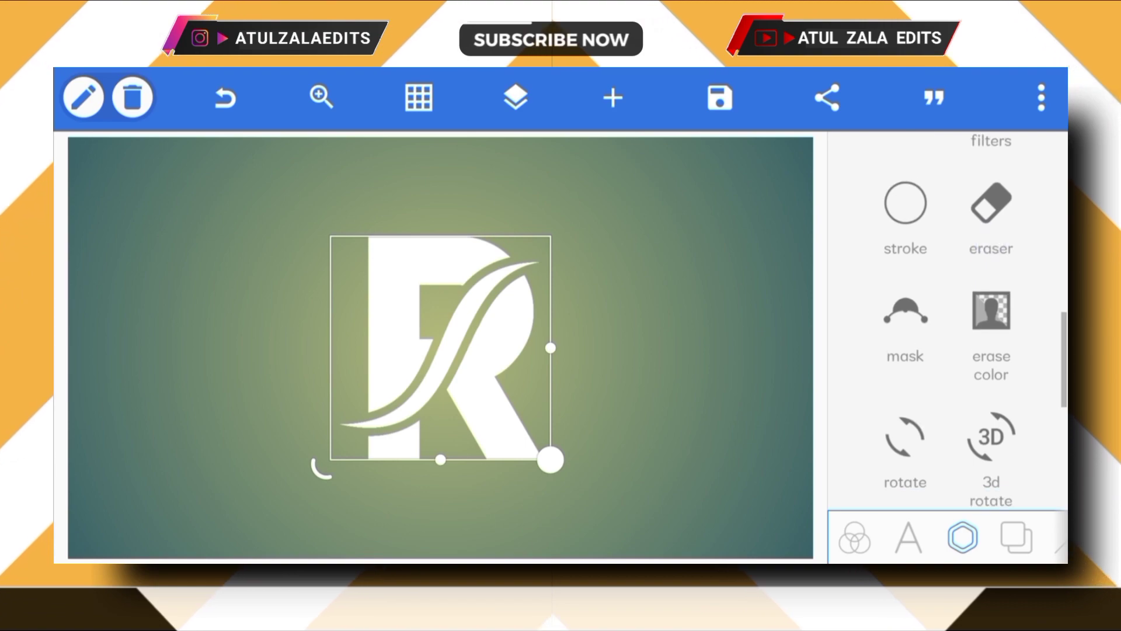
Enable a mask on the merged R, curved to follow the swoosh.
left_click(905, 315)
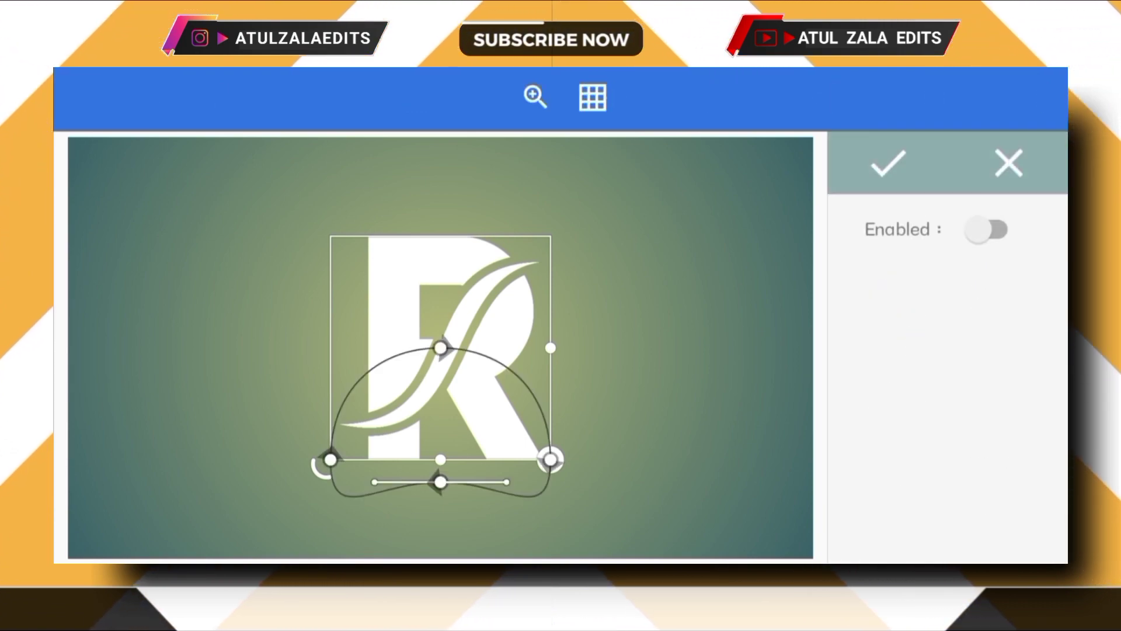
left_click(535, 96)
scroll(441, 348, "up", 3)
scroll(441, 348, "down", 1)
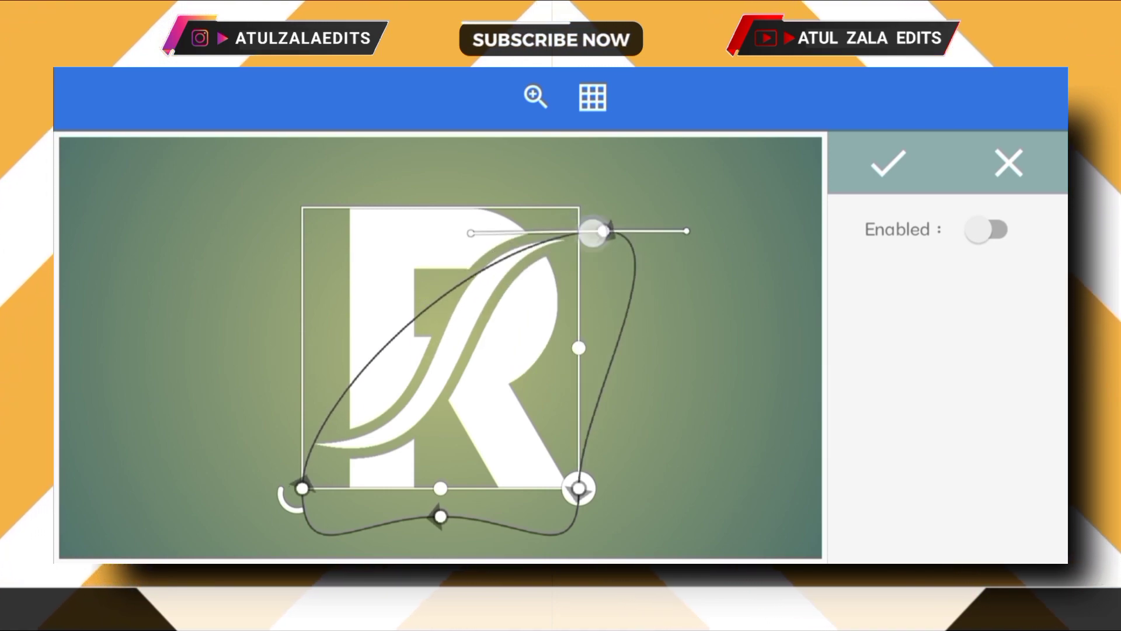
left_click_drag(441, 348, 612, 230)
left_click_drag(441, 517, 446, 400)
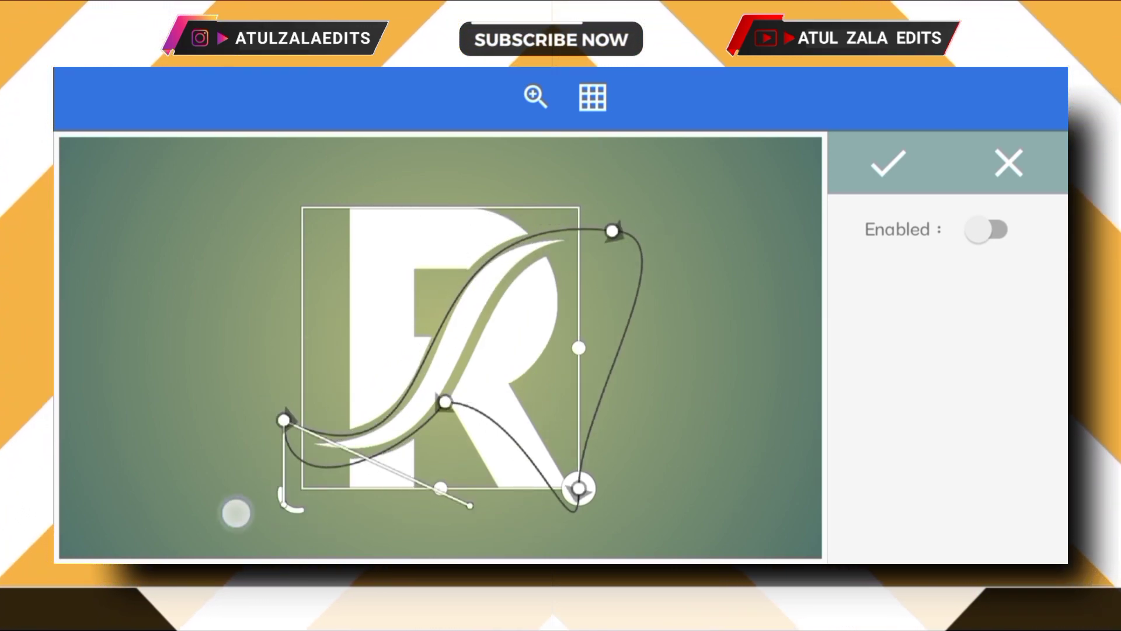
mouse_move(578, 488)
left_mouse_down()
mouse_move(567, 242)
mouse_move(580, 243)
left_mouse_up()
left_click(729, 344)
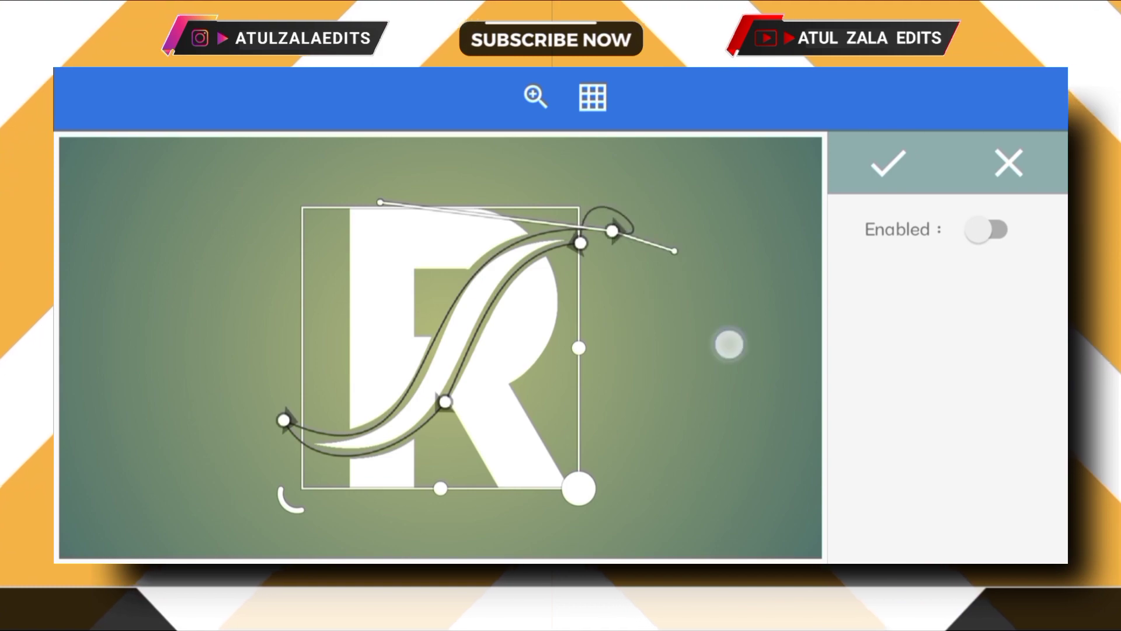
left_click(990, 230)
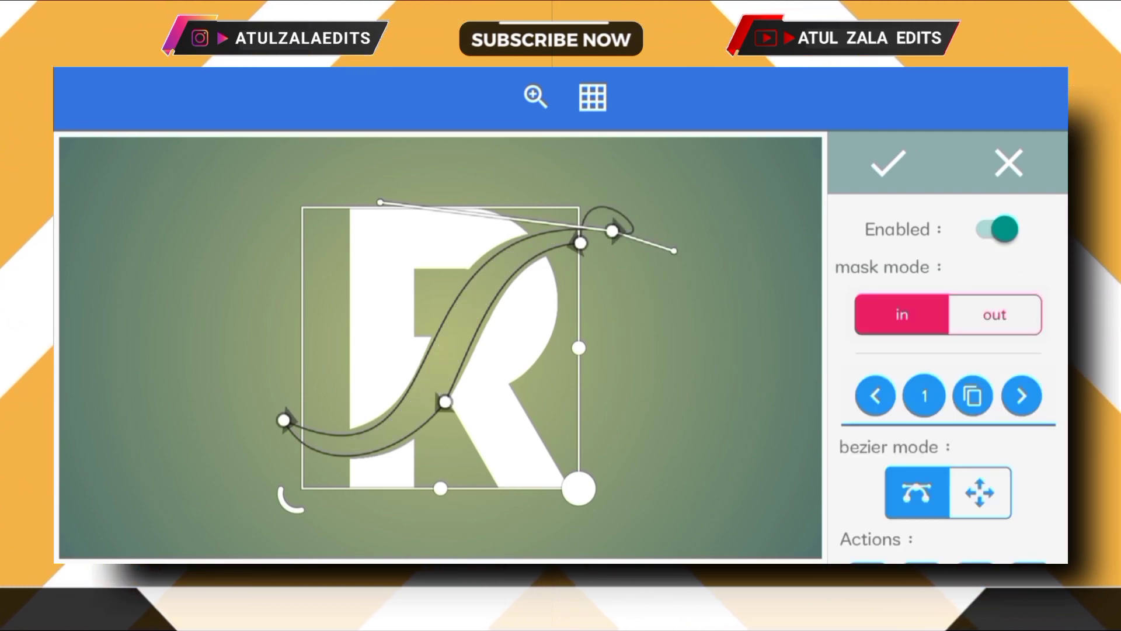
left_click(887, 163)
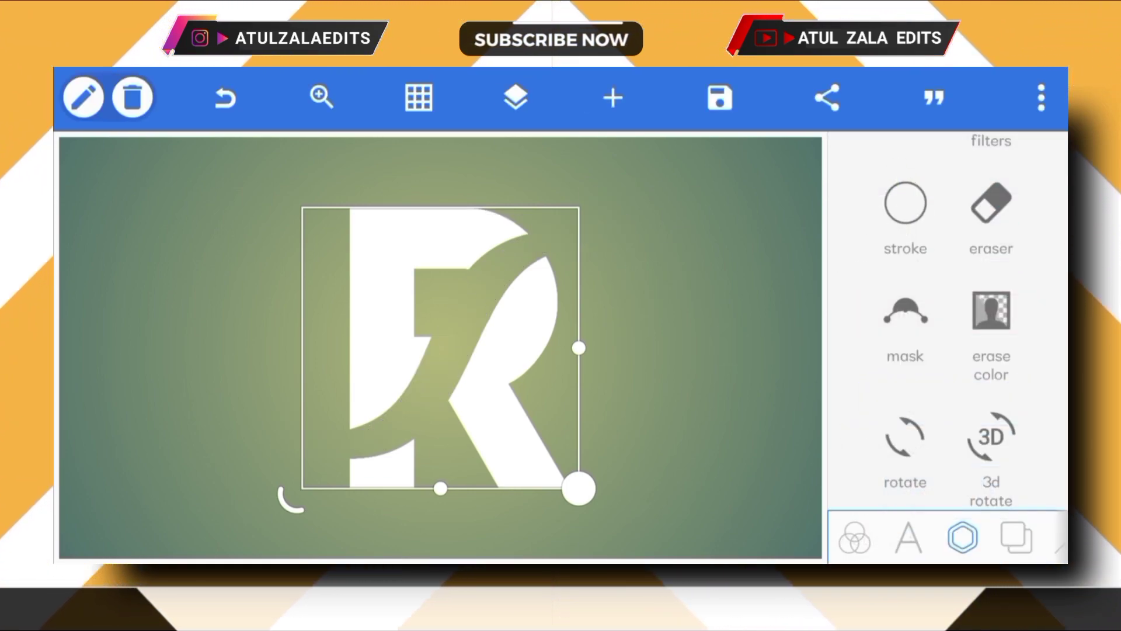
scroll(947, 351, "up", 5)
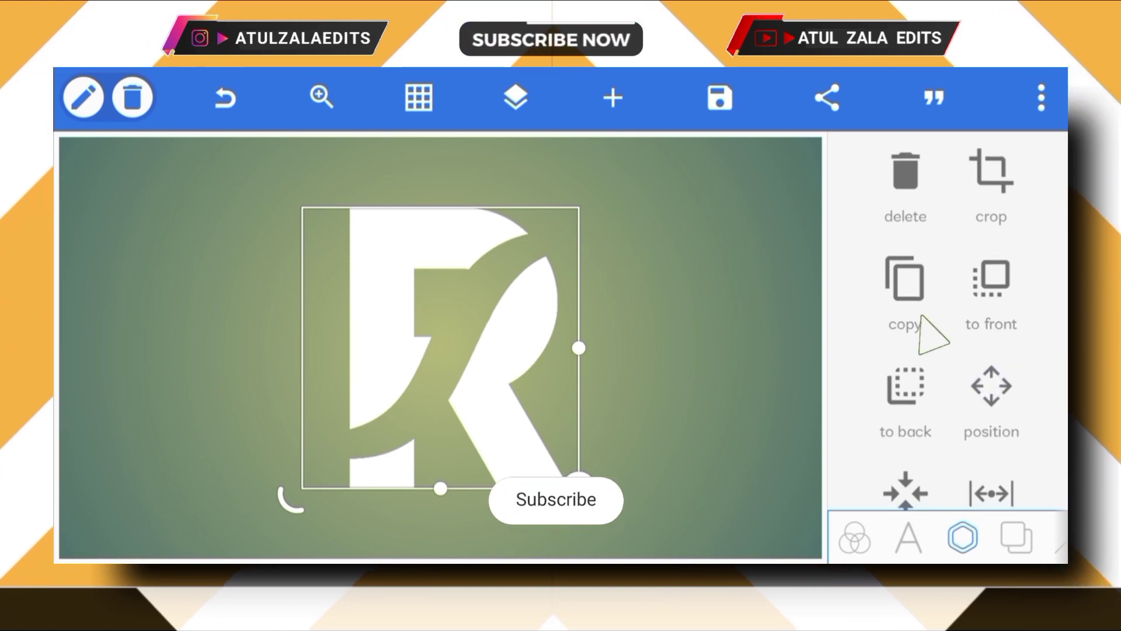
Duplicate the masked R, set its mask to 'out', and move the swoosh right of the R.
left_click(905, 290)
scroll(438, 351, "down", 2)
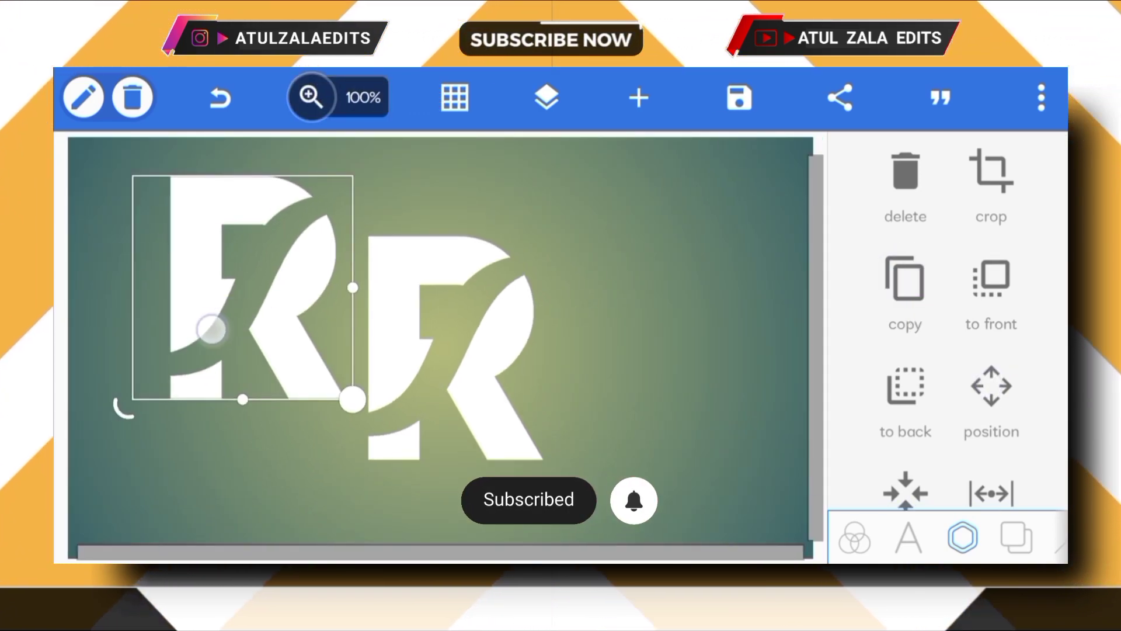
left_click_drag(260, 307, 225, 316)
scroll(963, 351, "down", 3)
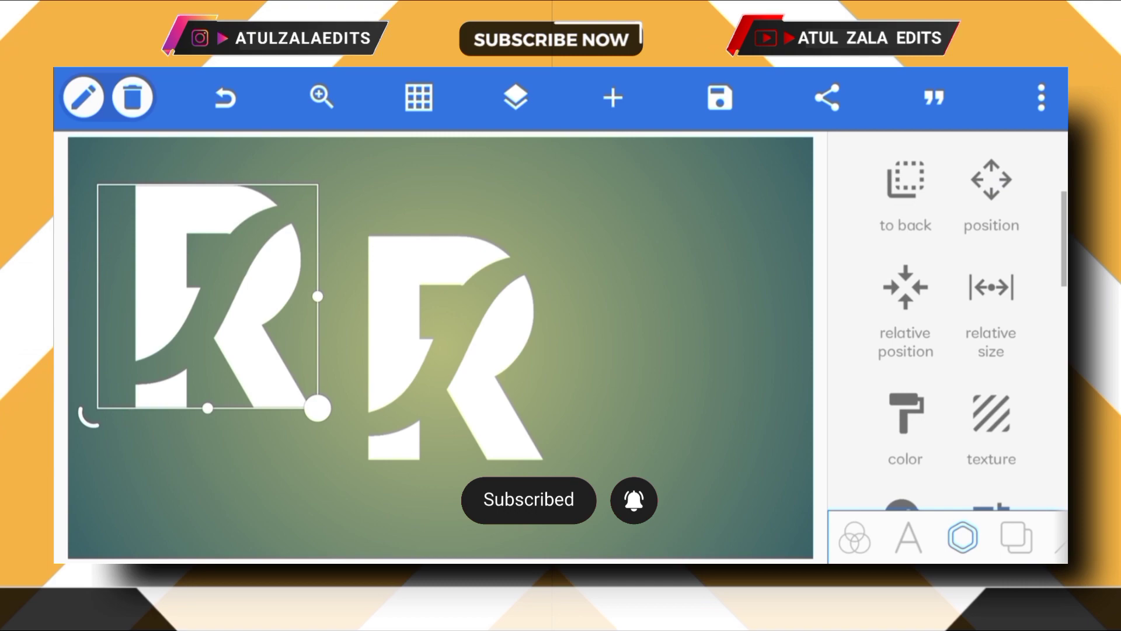
scroll(965, 299, "down", 3)
scroll(965, 298, "down", 2)
left_click(927, 308)
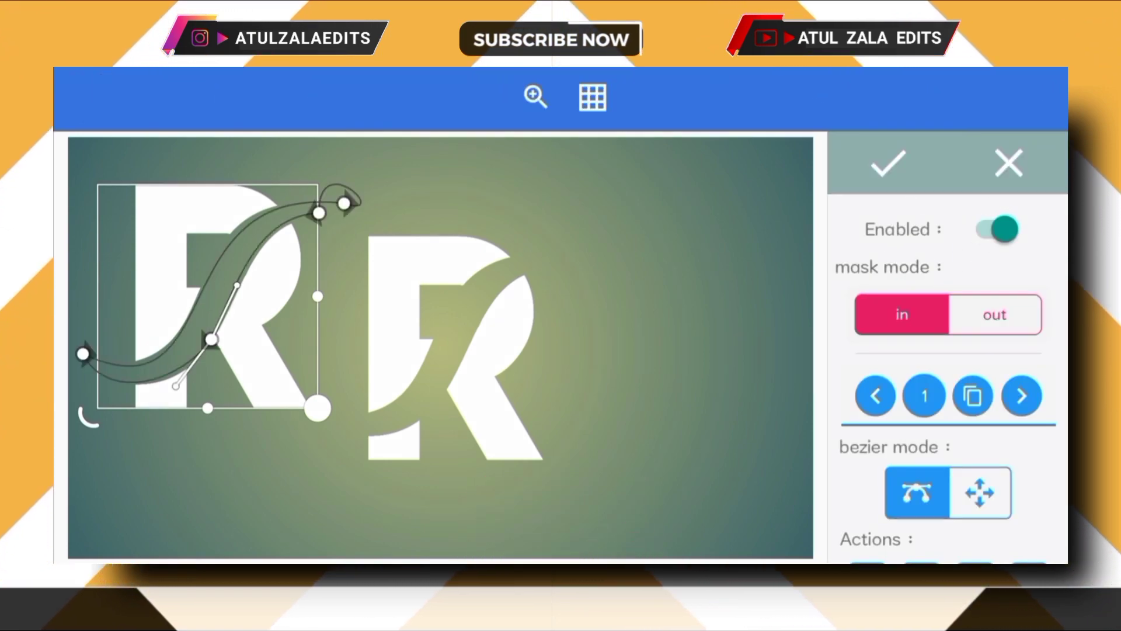
left_click(996, 314)
left_click(888, 164)
left_click(516, 98)
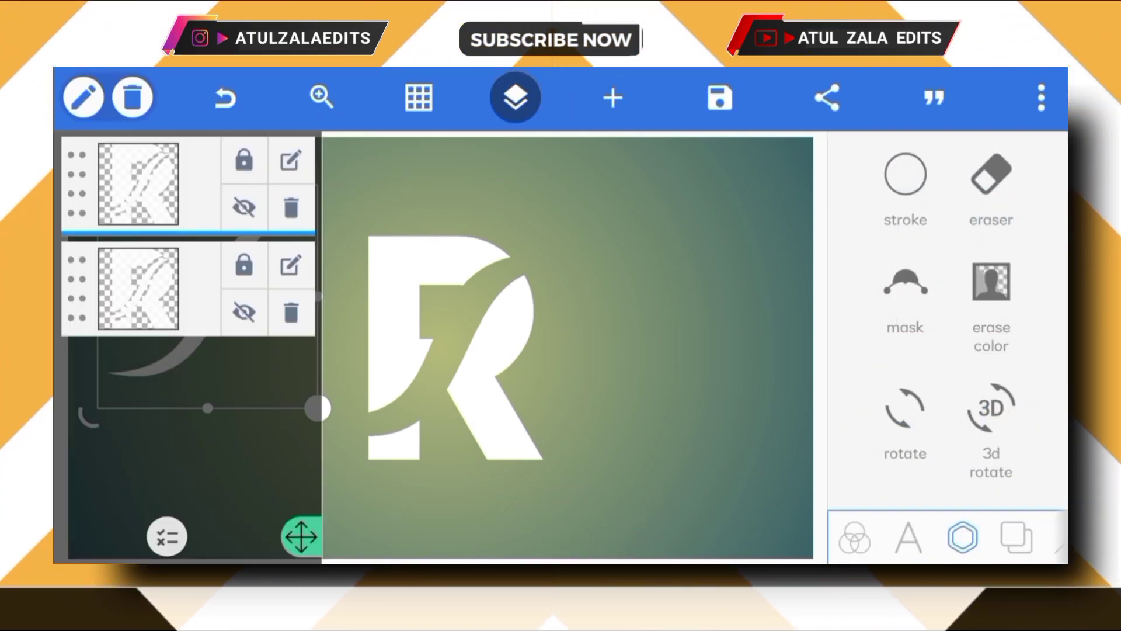
left_click(613, 456)
left_click_drag(206, 294, 665, 354)
Import the coloured-squares image from the gallery, cropping its top and bottom.
left_click(263, 491)
left_click(613, 98)
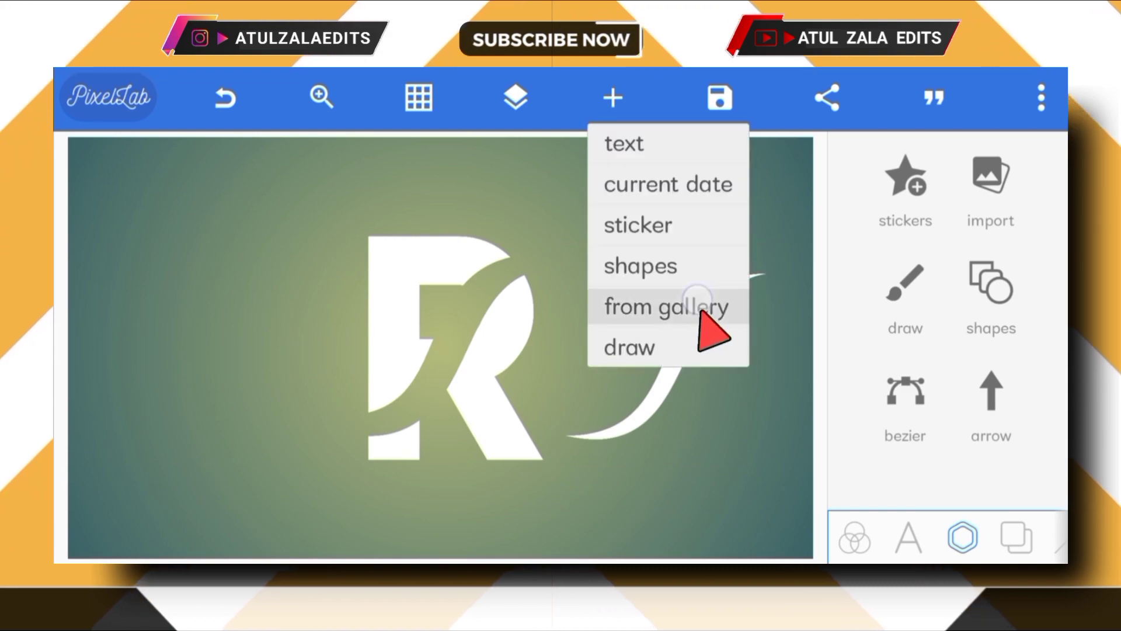
left_click(663, 303)
left_click(991, 184)
left_click(639, 476)
mouse_move(469, 476)
left_mouse_down()
mouse_move(468, 383)
mouse_move(447, 380)
left_mouse_up()
left_click_drag(525, 162, 491, 255)
left_click(1018, 498)
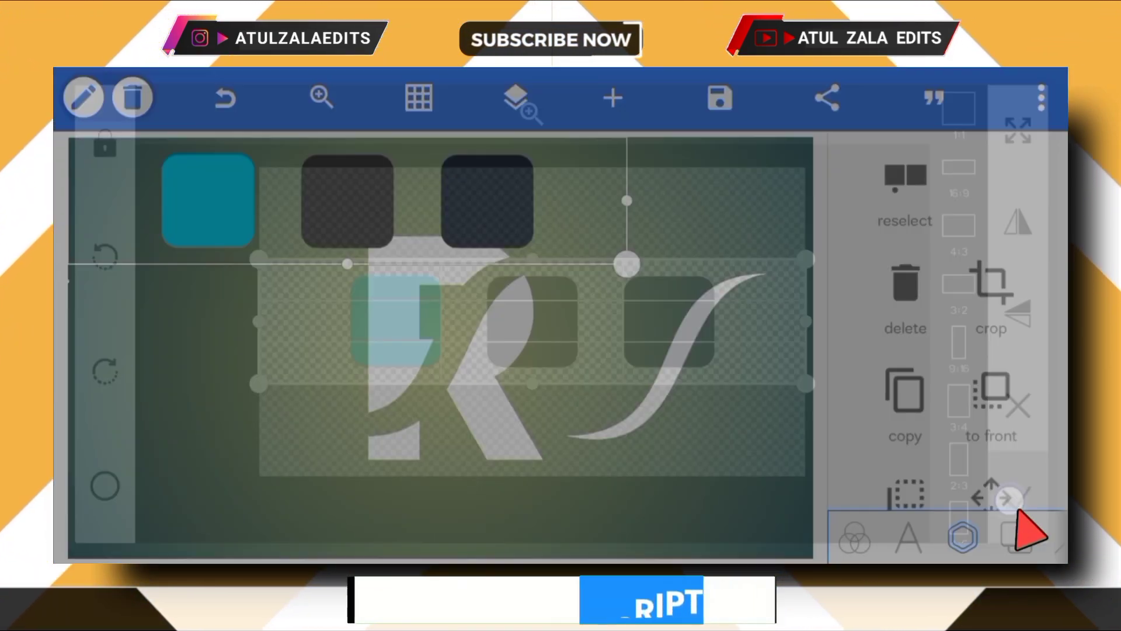
Shrink the cyan, dark grey and navy squares and position them at the top.
left_click_drag(627, 263, 382, 167)
left_click(990, 495)
left_click(955, 243)
left_click(892, 164)
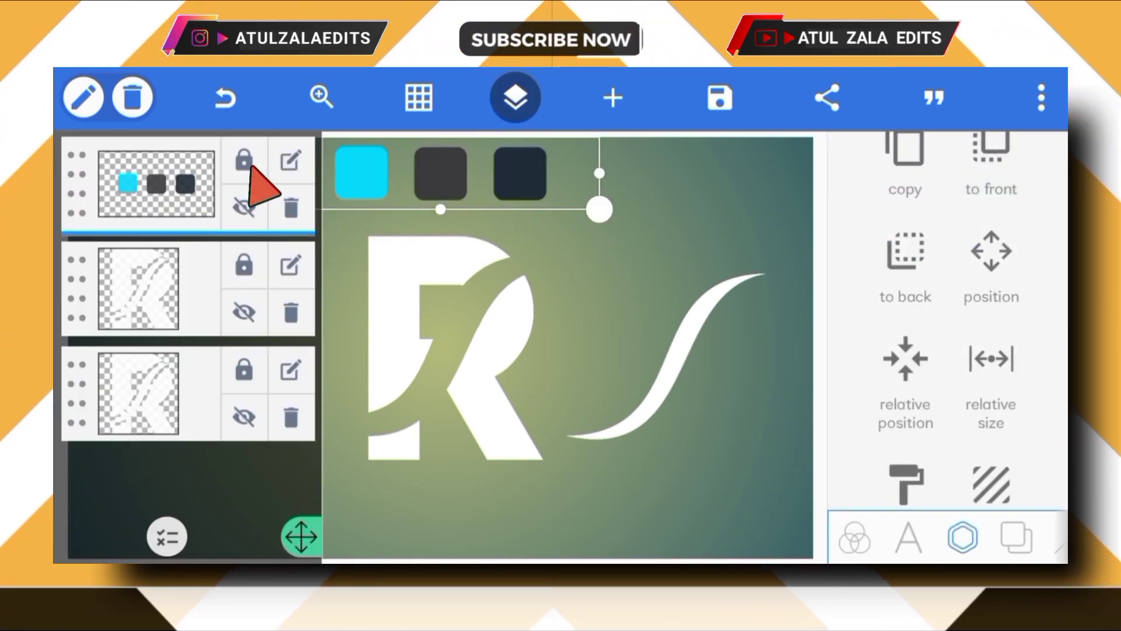
Select the swoosh layer in the Layers list.
left_click(515, 98)
left_click(550, 477)
left_click(515, 97)
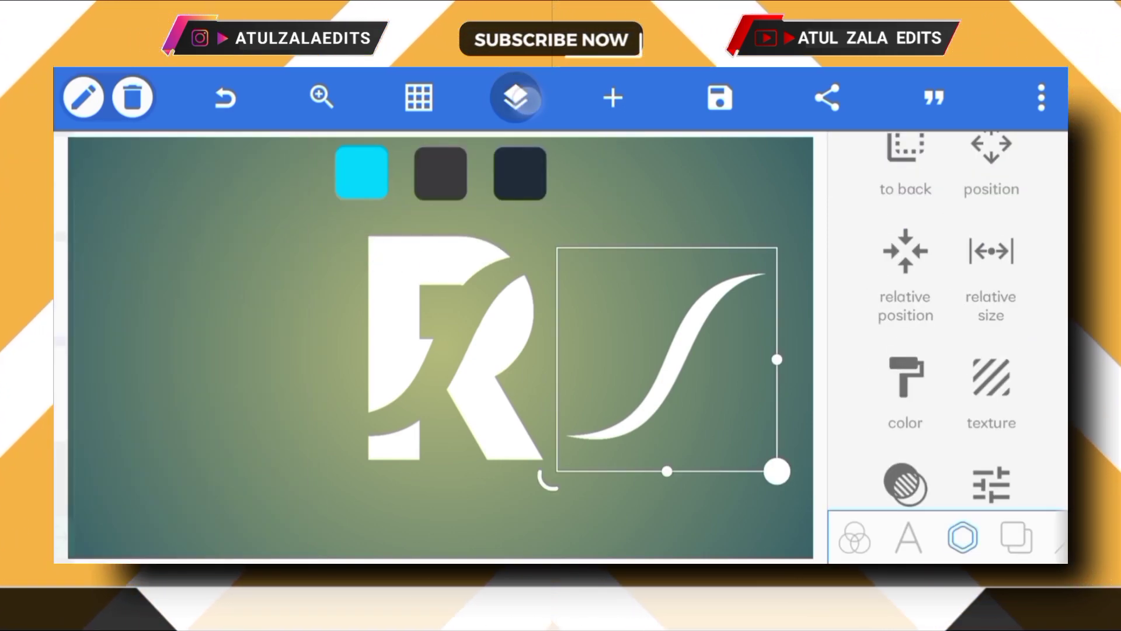
scroll(955, 351, "down", 2)
Give the swoosh a colour overlay of cyan sampled from the first colour square.
left_click(915, 307)
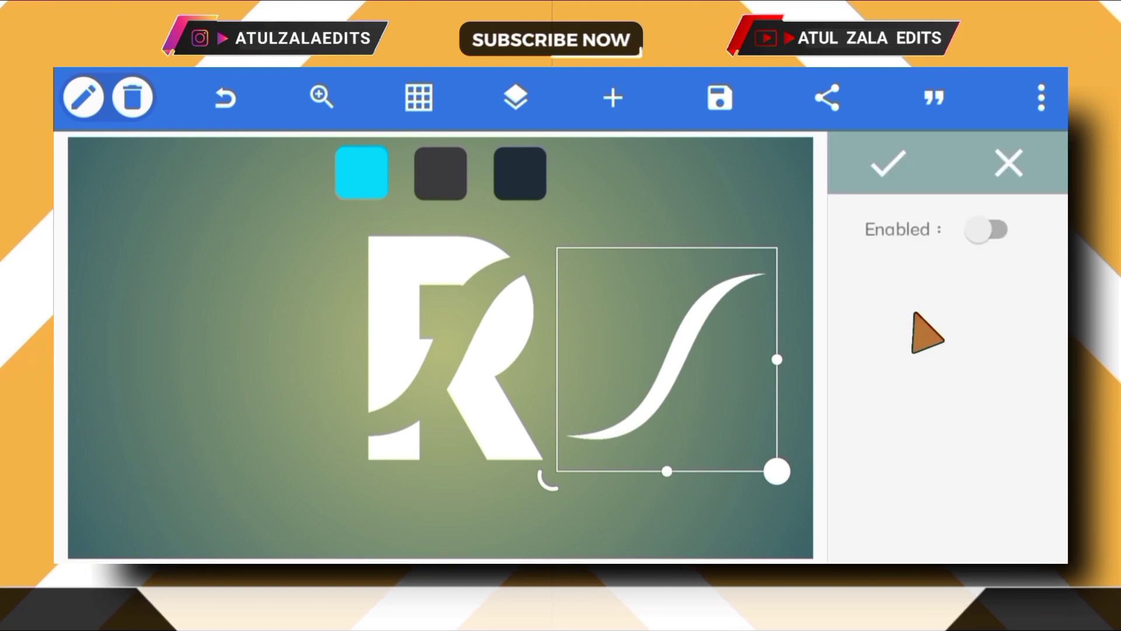
left_click(998, 232)
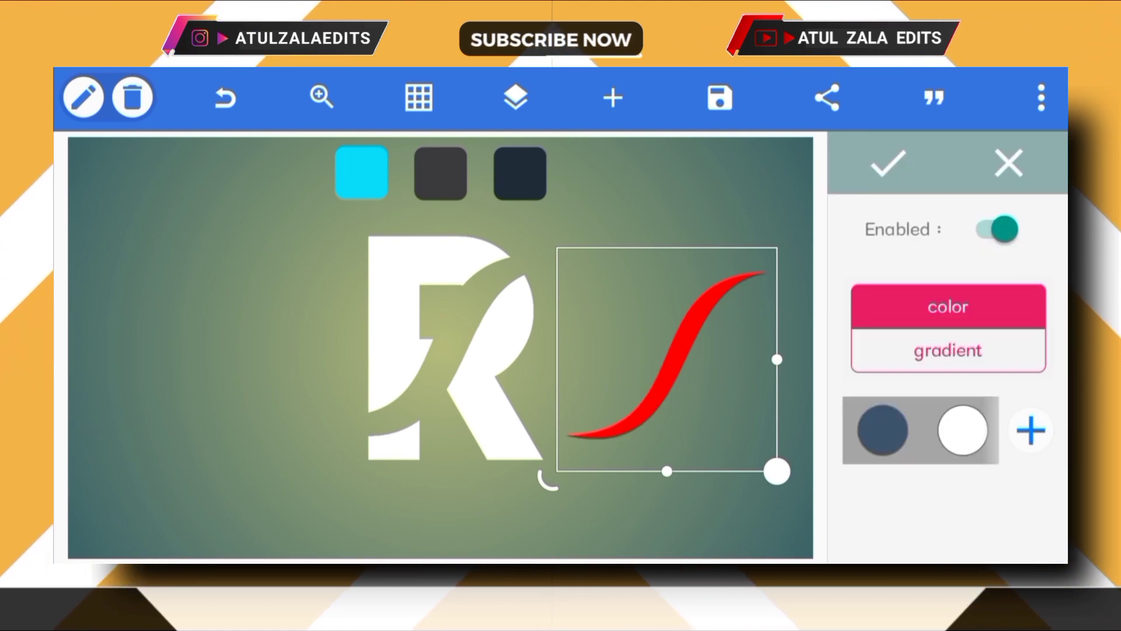
left_click(1029, 439)
left_click(954, 123)
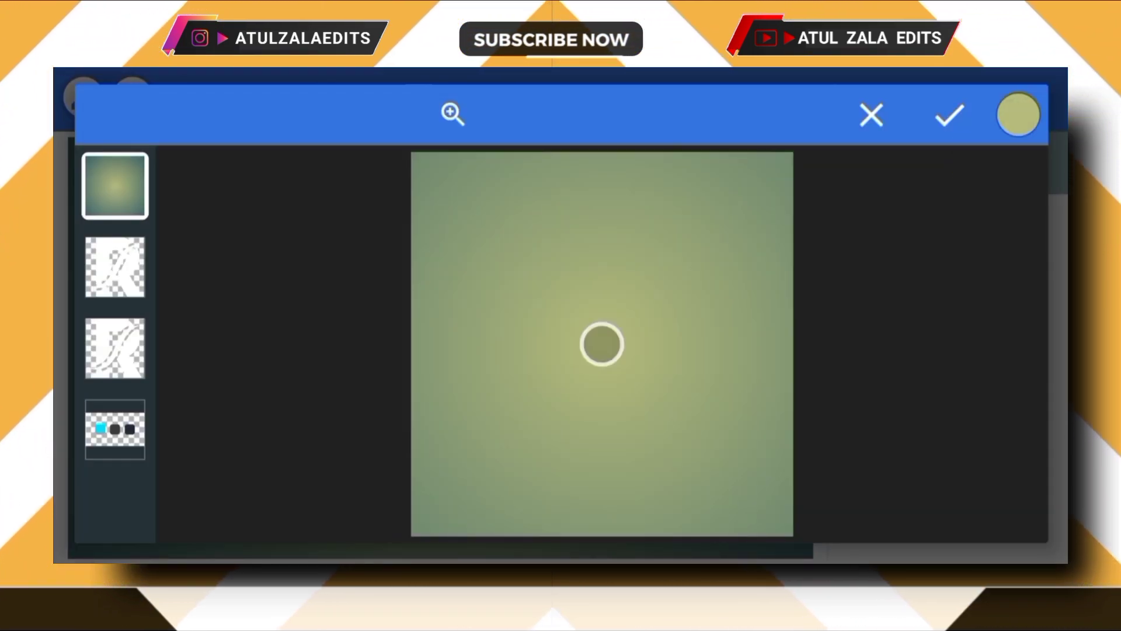
left_click(114, 430)
left_click_drag(602, 344, 430, 338)
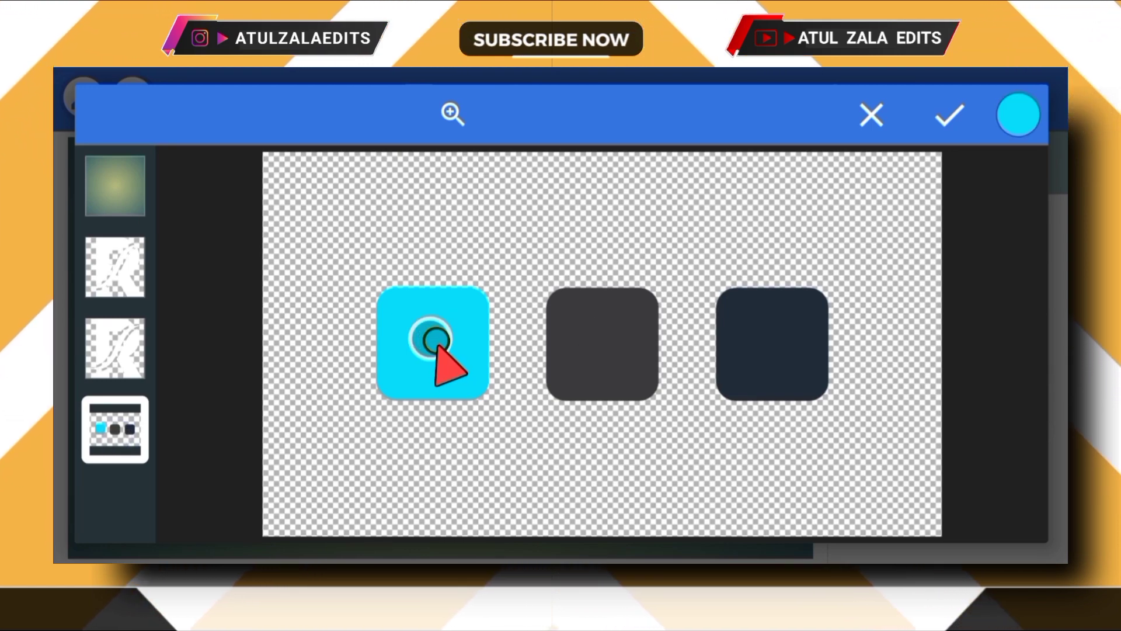
left_click(951, 114)
left_click(989, 504)
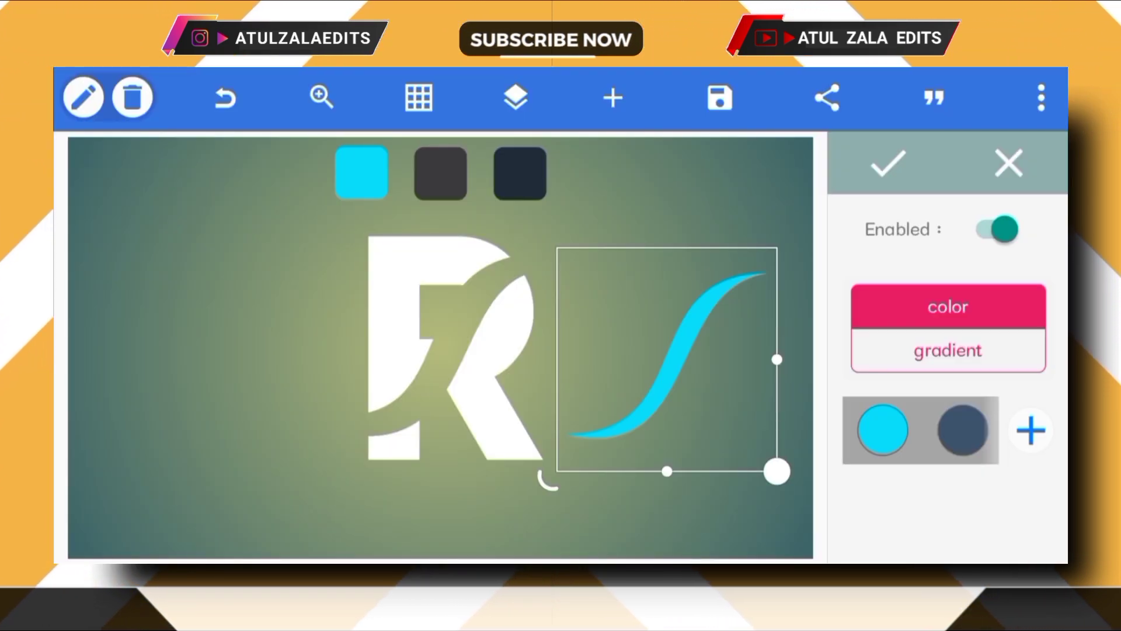
left_click(889, 163)
left_click(517, 98)
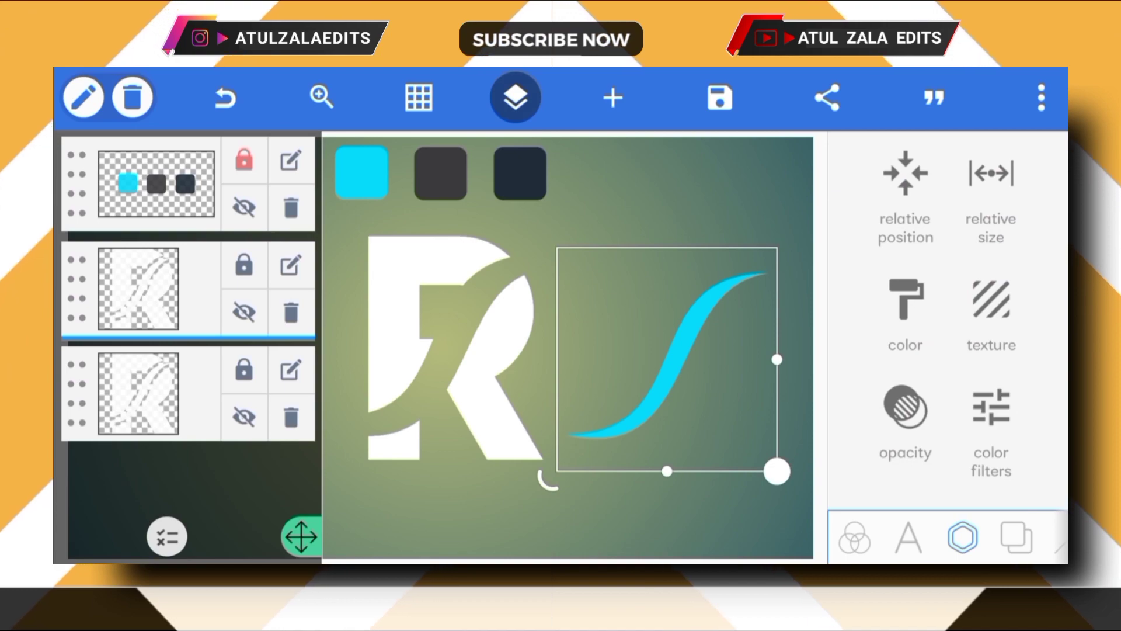
Fill the R layer with dark grey sampled from the grey colour square.
left_click(200, 395)
left_click(515, 97)
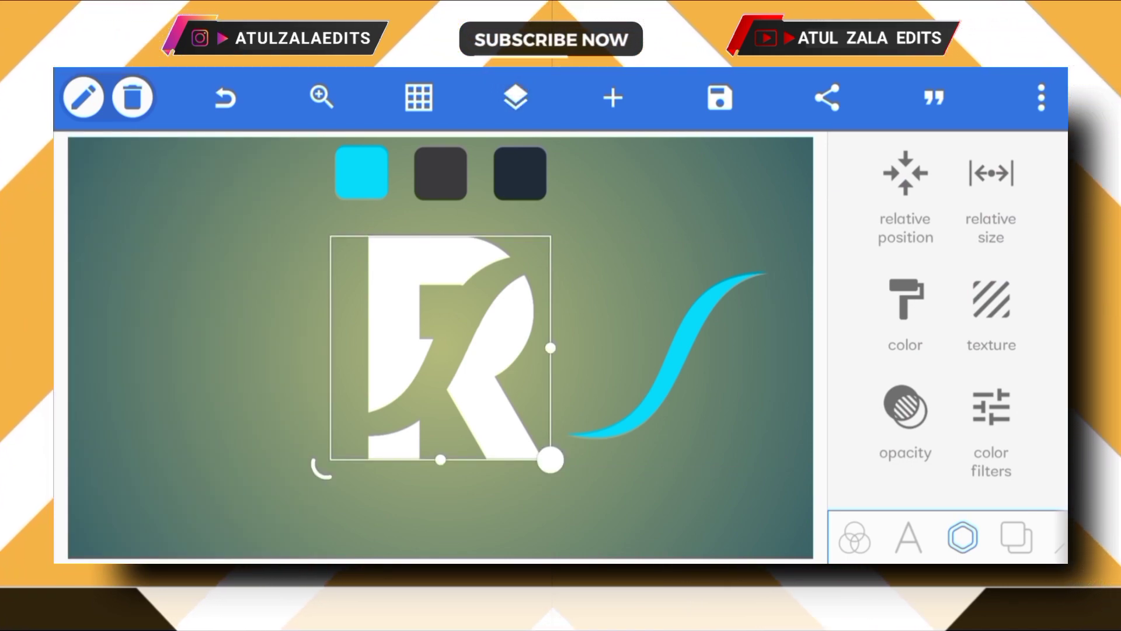
left_click(905, 301)
left_click(994, 233)
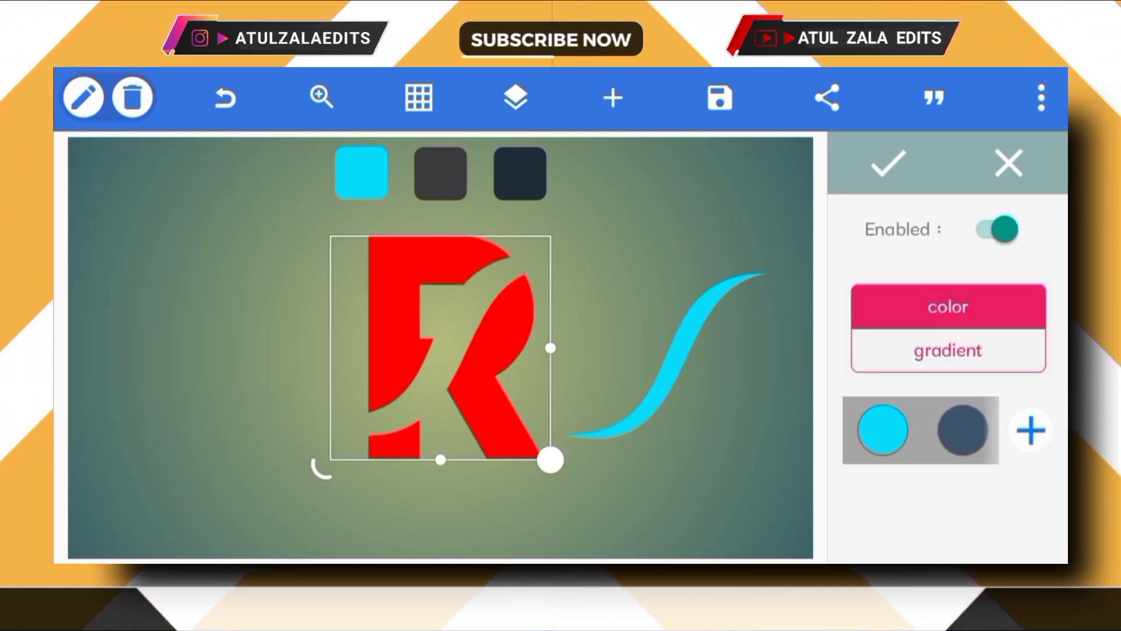
left_click(948, 306)
left_click(956, 123)
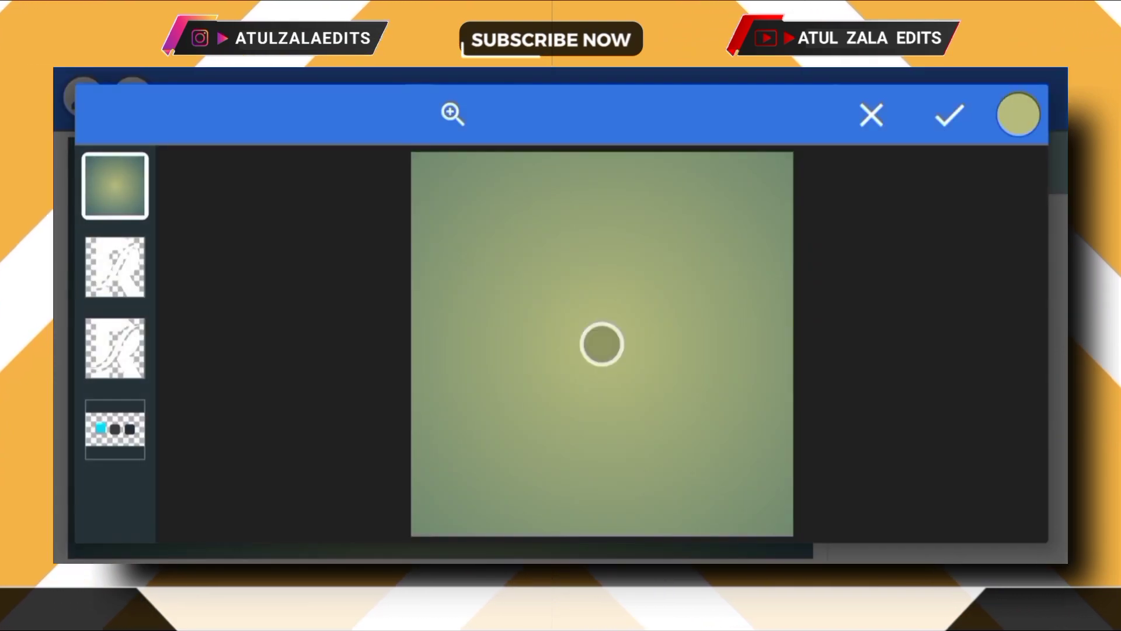
left_click(122, 449)
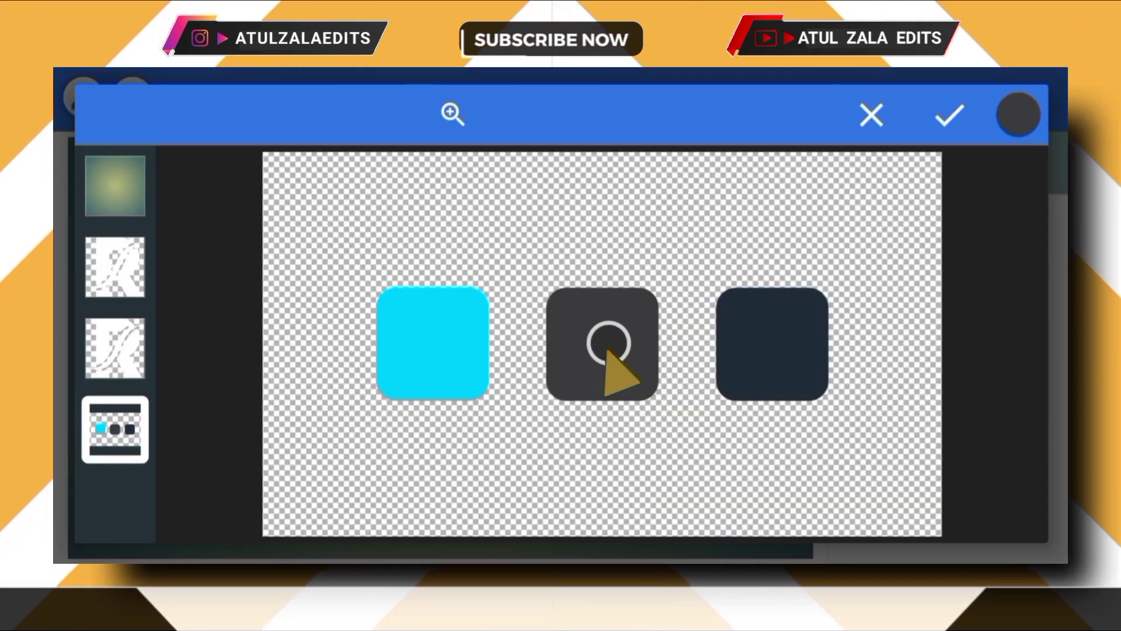
left_click(949, 115)
left_click(999, 496)
left_click(888, 163)
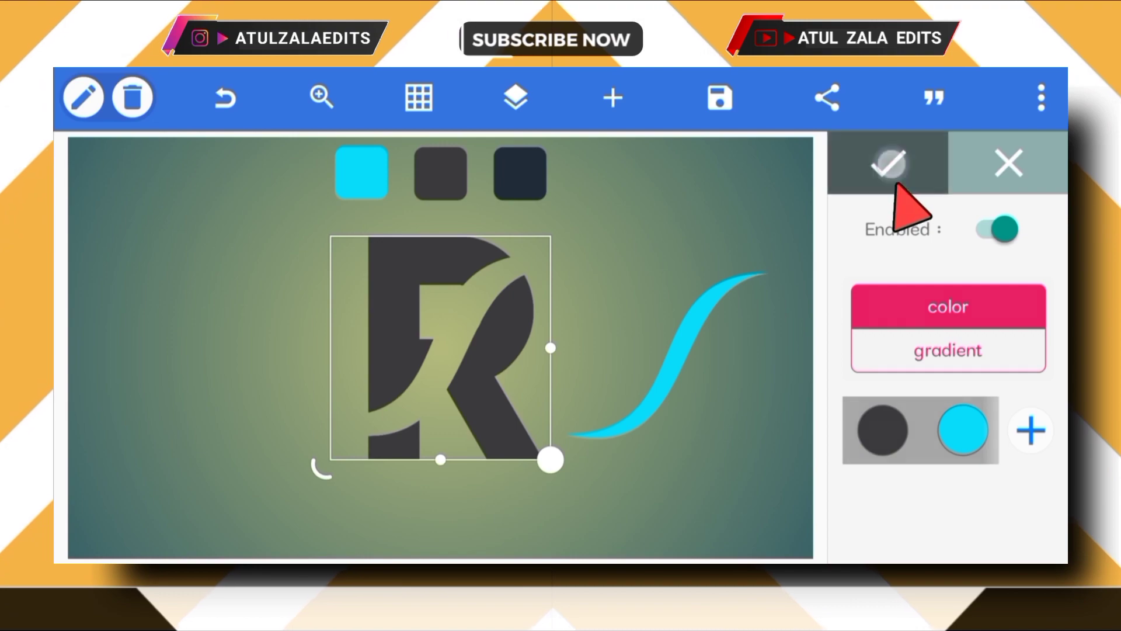
Centre the cyan swoosh over the R.
left_click(207, 313)
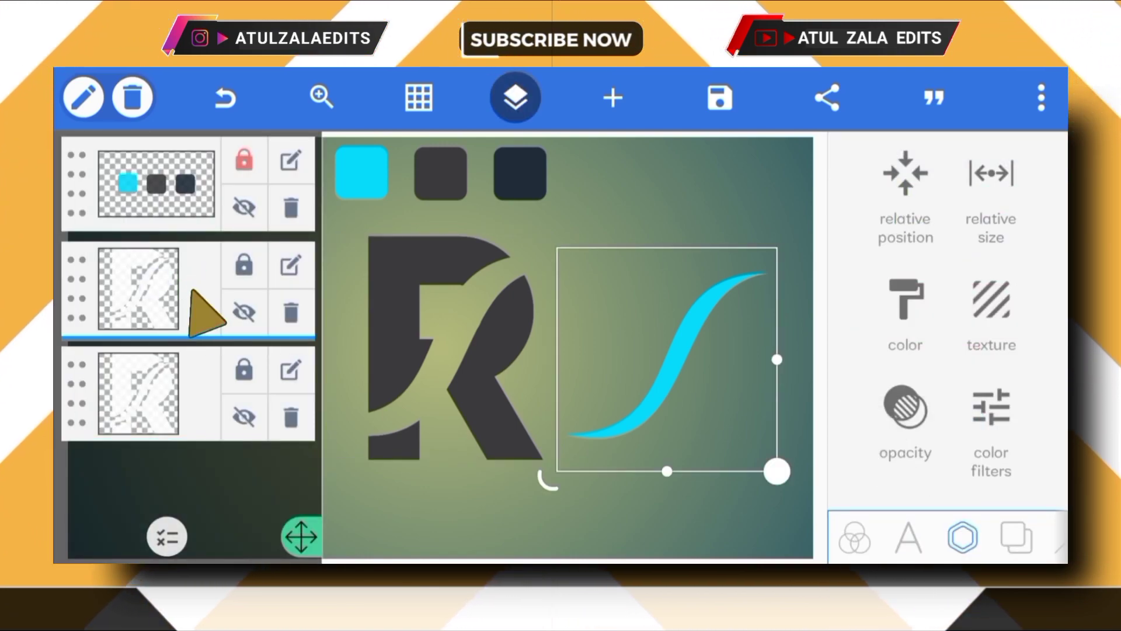
left_click(515, 97)
left_click(906, 184)
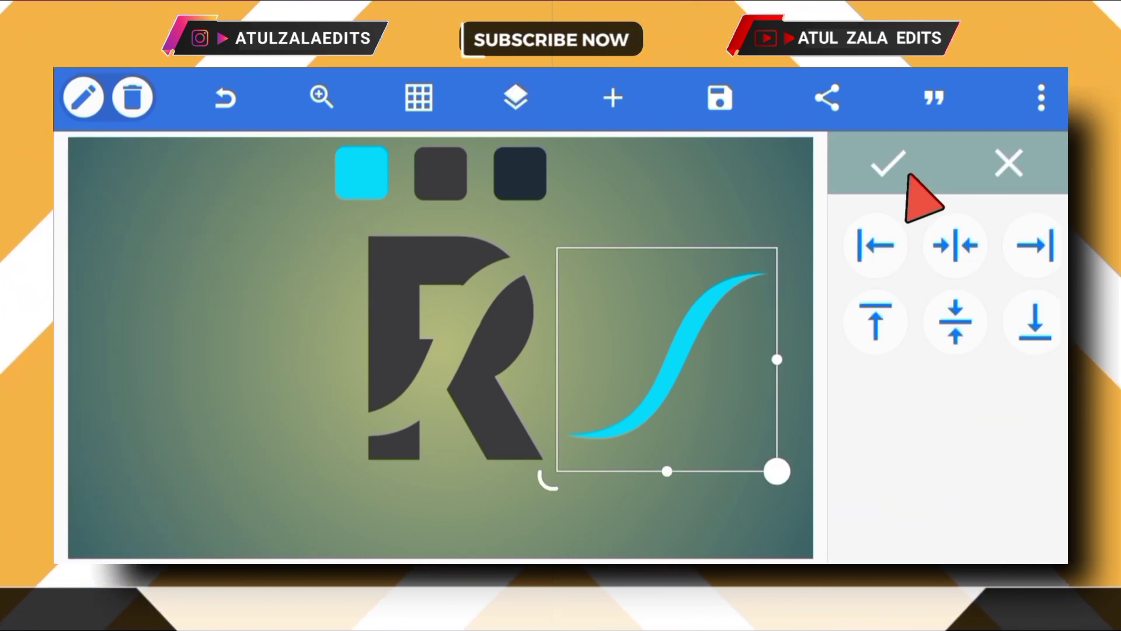
left_click(955, 246)
left_click(888, 163)
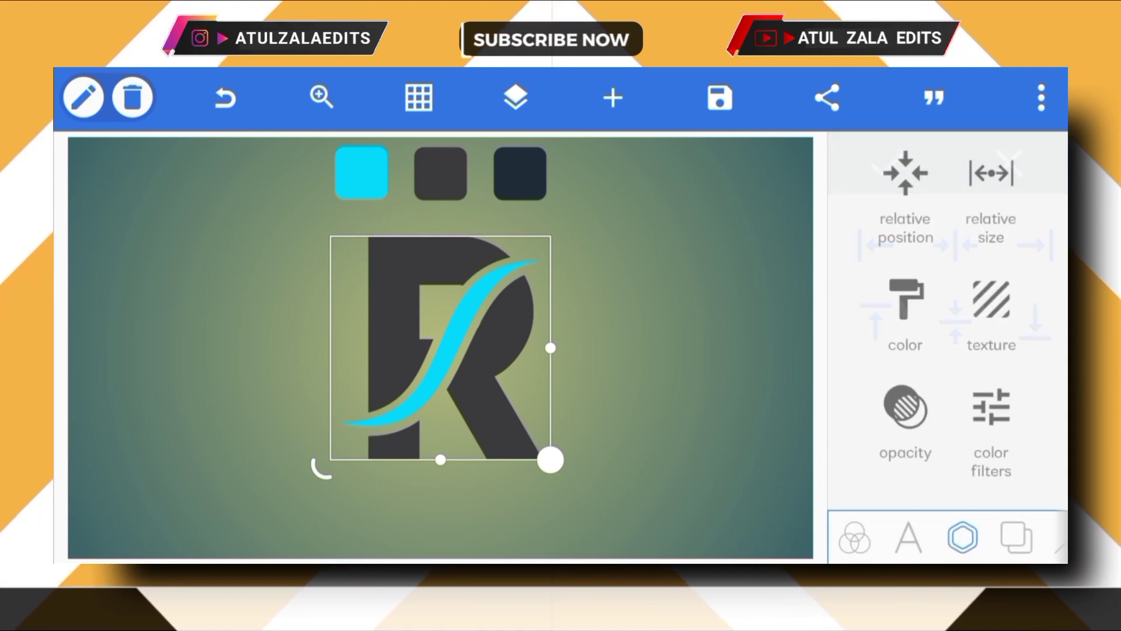
left_click(731, 321)
Merge the R and swoosh layers into one layer.
left_click(516, 97)
left_click(167, 537)
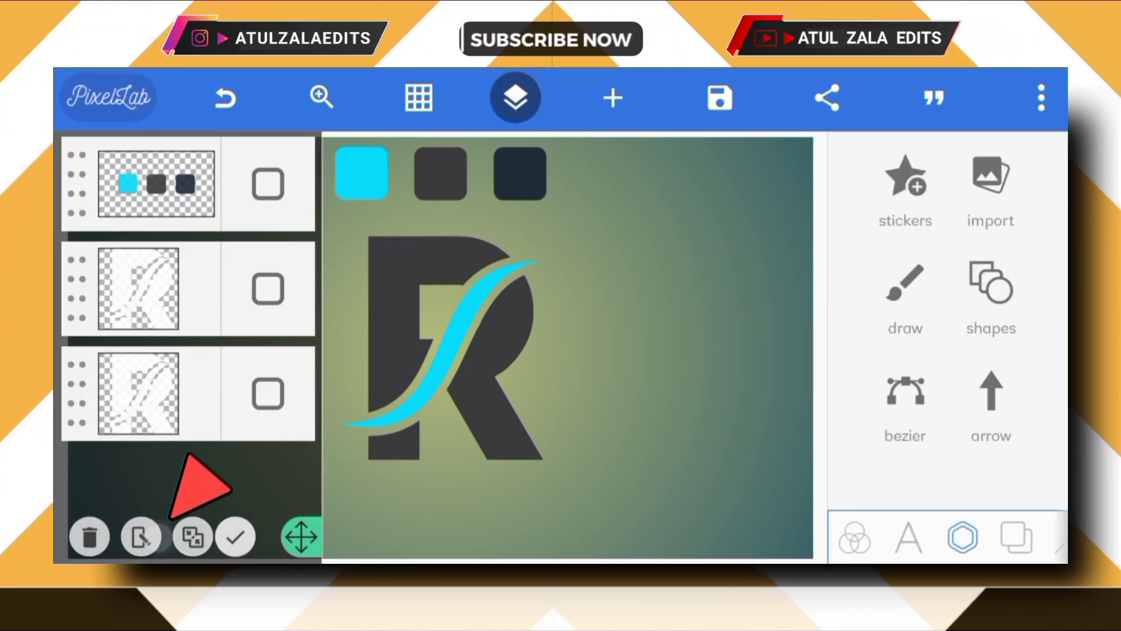
left_click(268, 289)
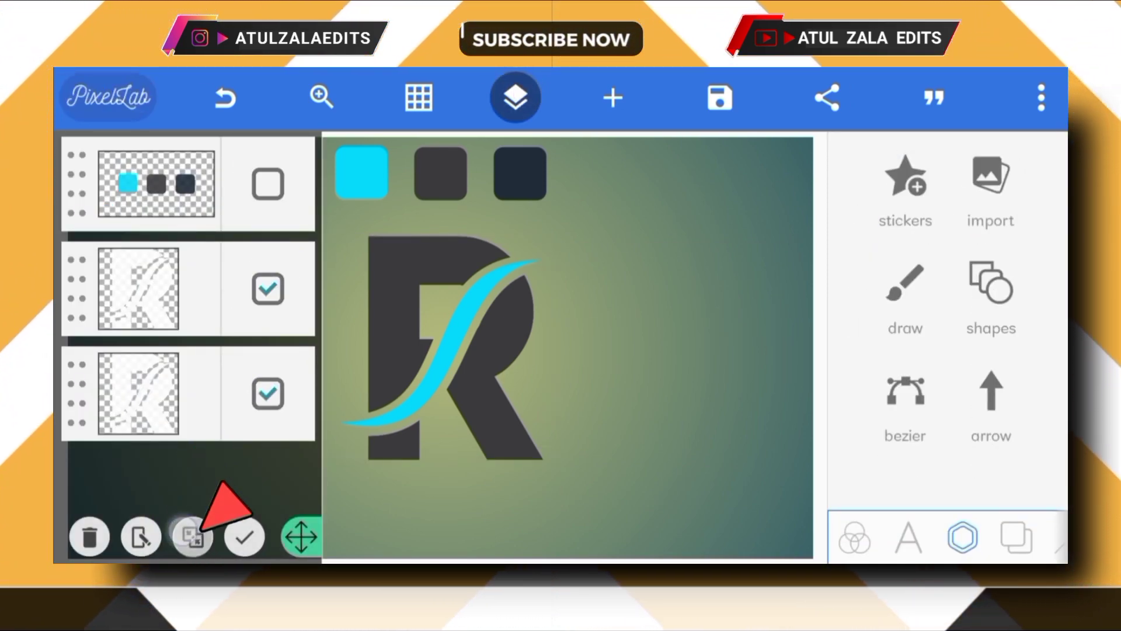
left_click(193, 538)
left_click(811, 379)
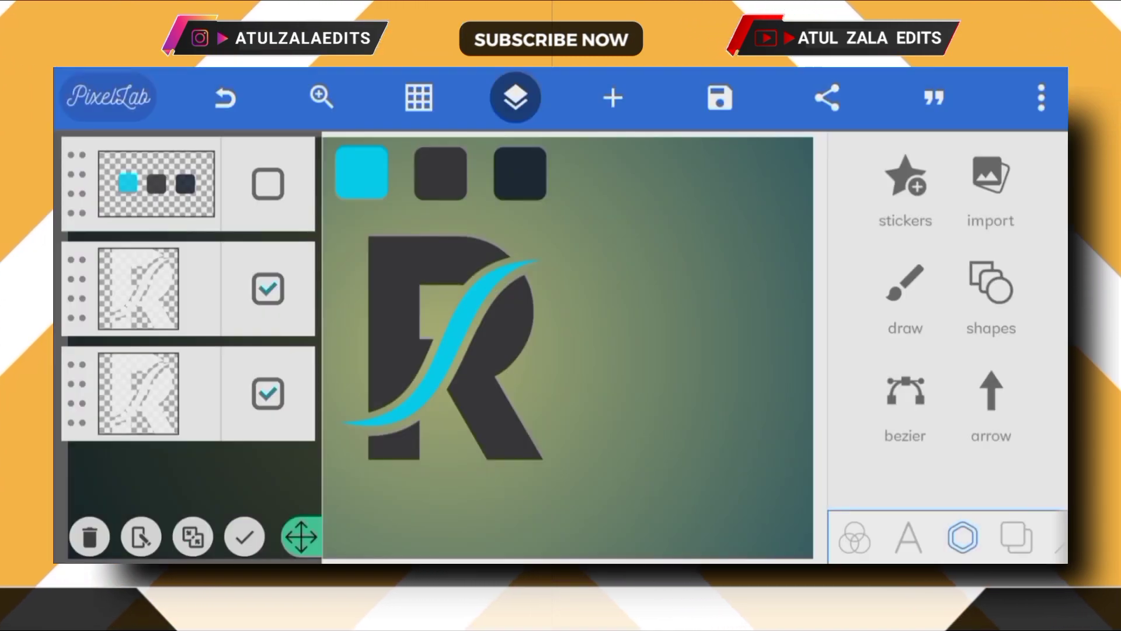
left_click(515, 97)
Set a solid navy canvas background sampled from the swatch image's navy square.
left_click(219, 351)
left_click(1016, 536)
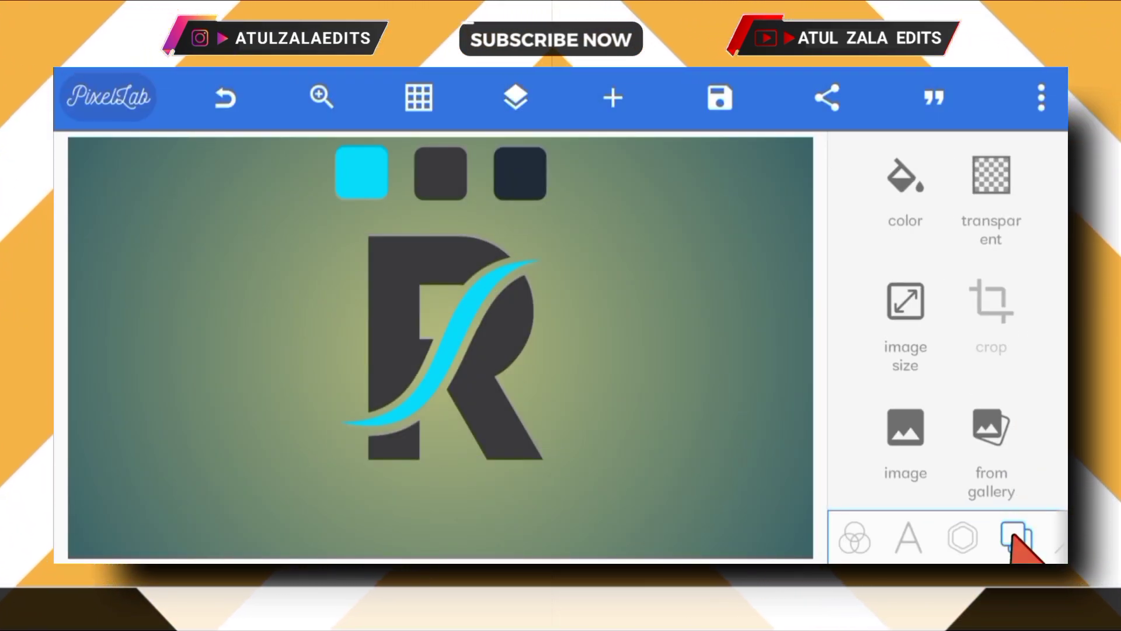
left_click(905, 180)
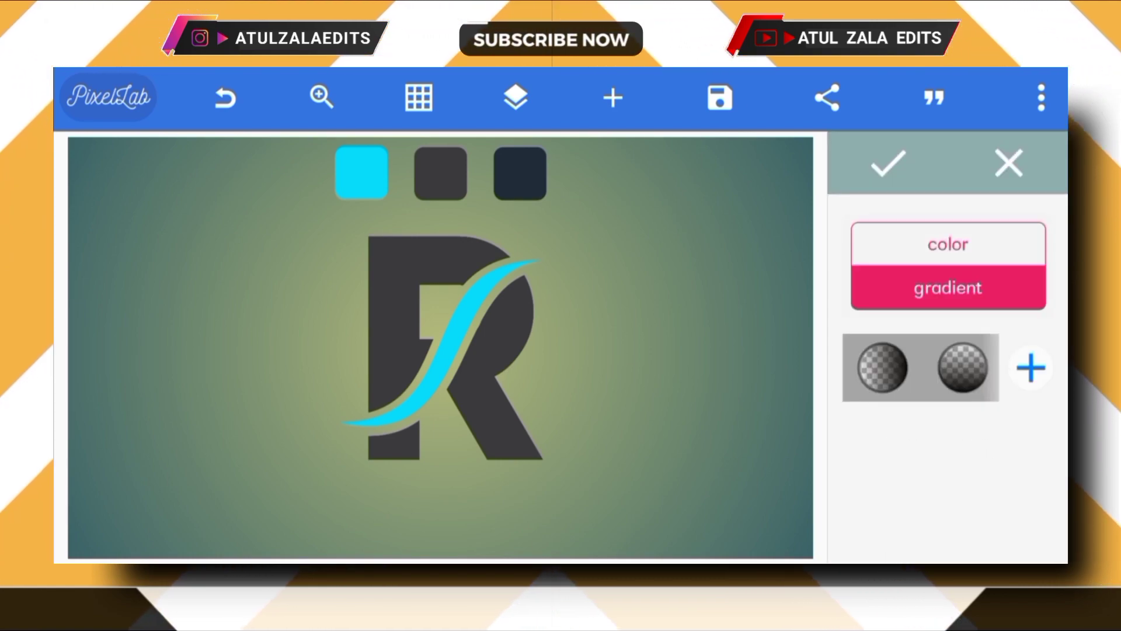
left_click(957, 252)
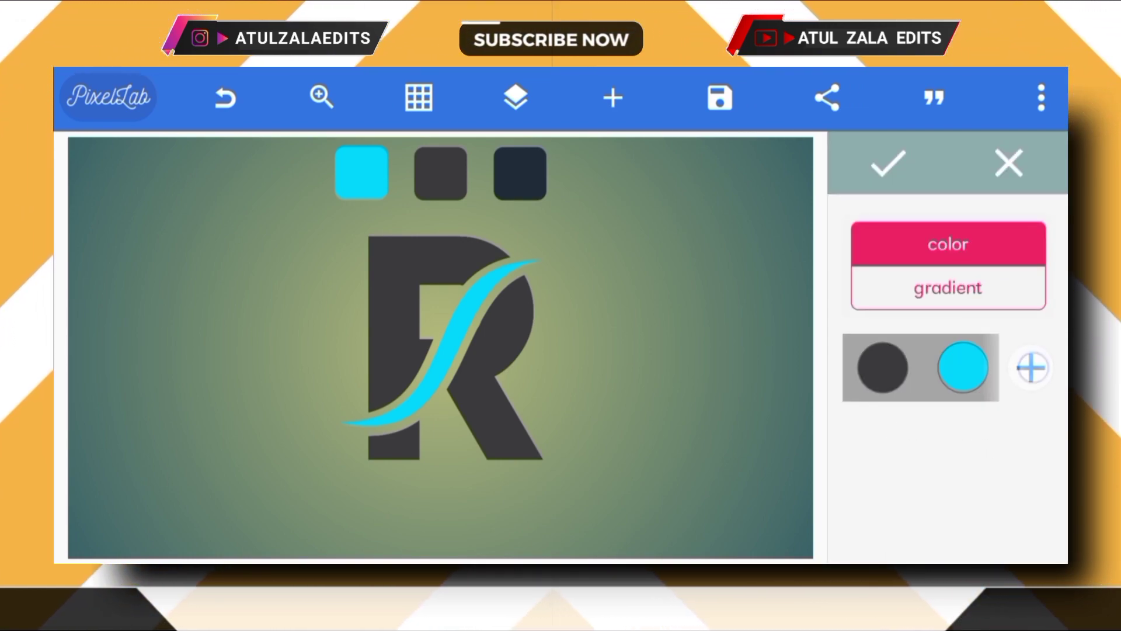
left_click(1032, 367)
left_click(956, 122)
left_click(114, 348)
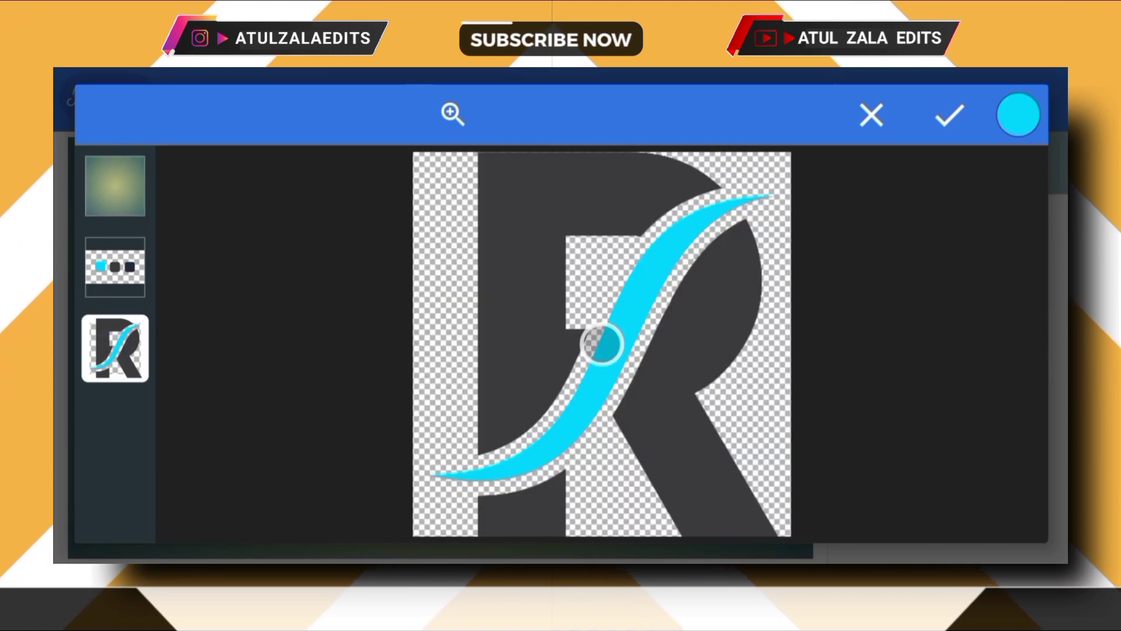
left_click(115, 266)
left_click_drag(602, 343, 763, 325)
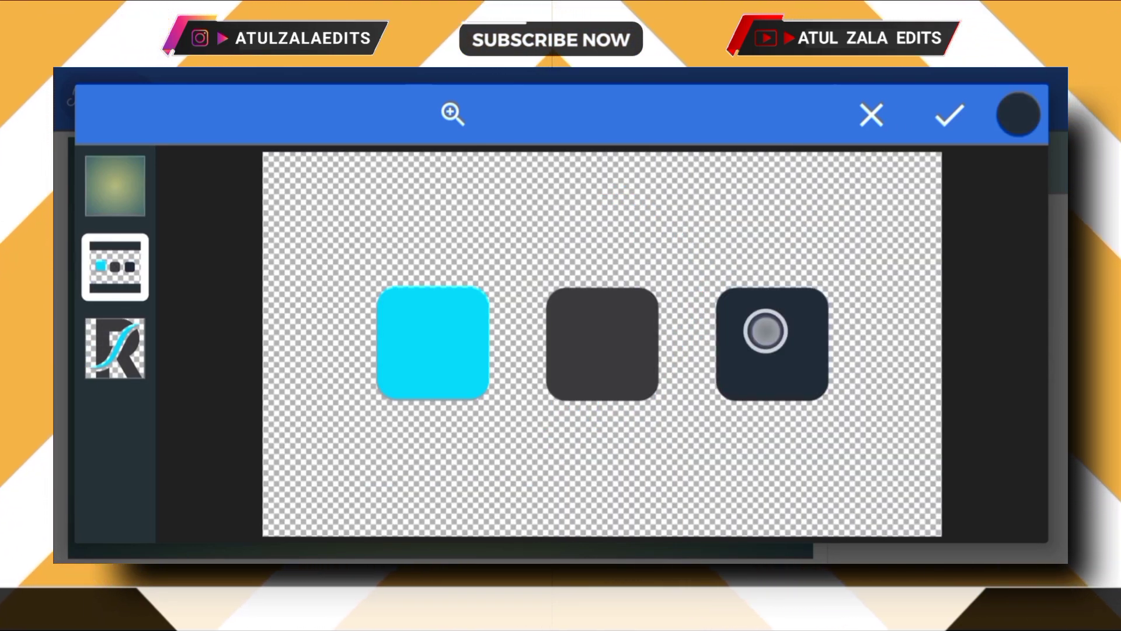
left_click(950, 115)
left_click(989, 503)
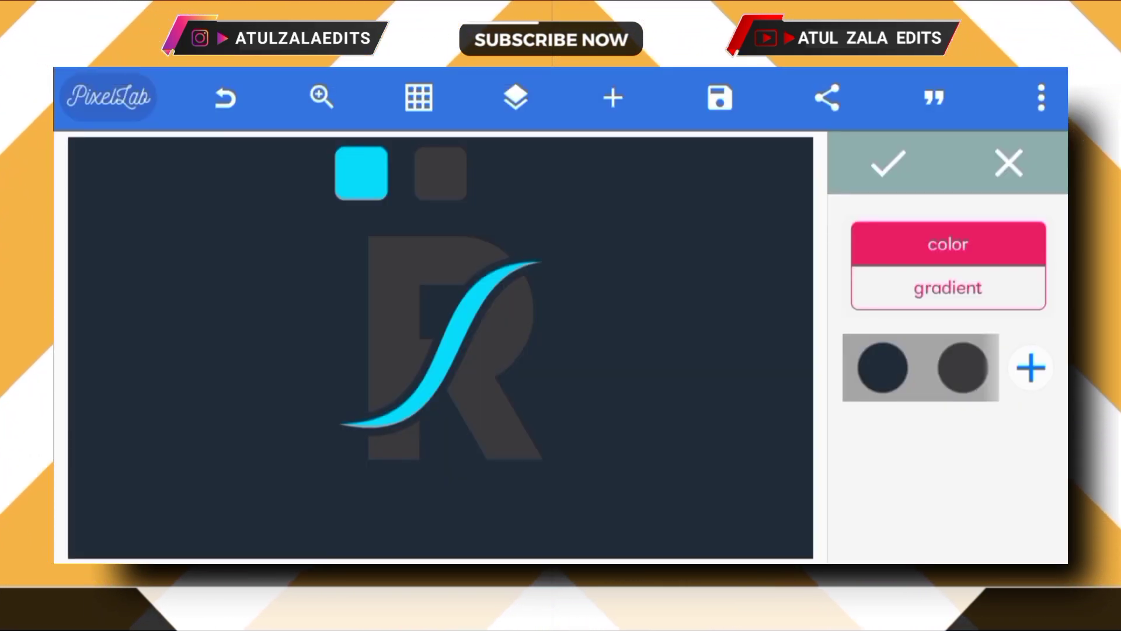
left_click(888, 163)
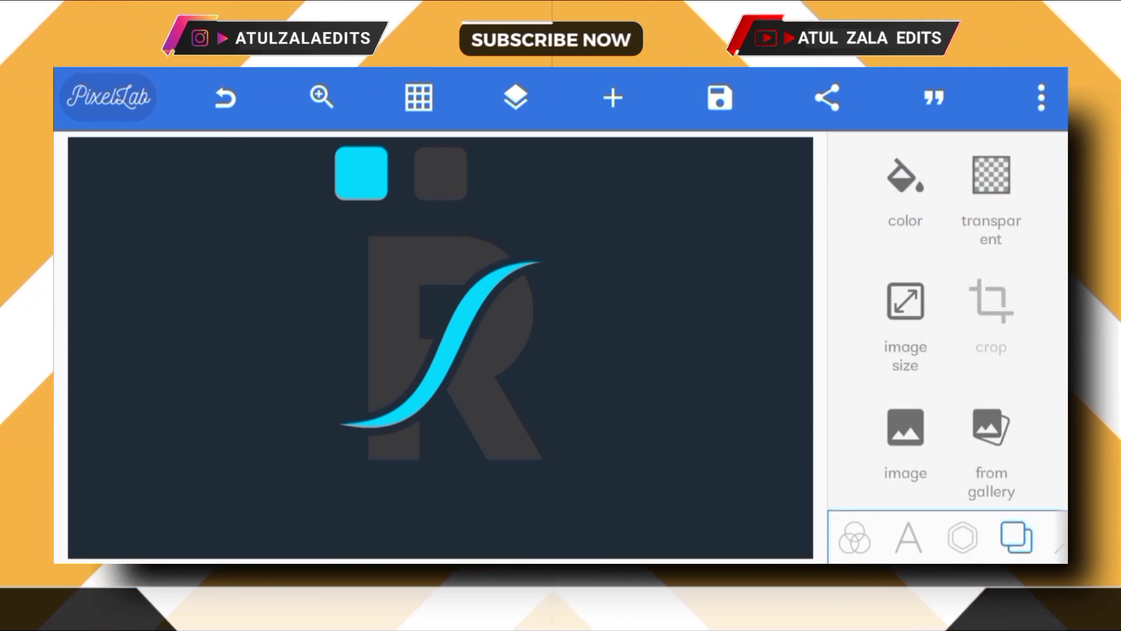
Give the R logo layer a white inner shadow with offsets of 3.
left_click(515, 97)
left_click(139, 182)
left_click(515, 96)
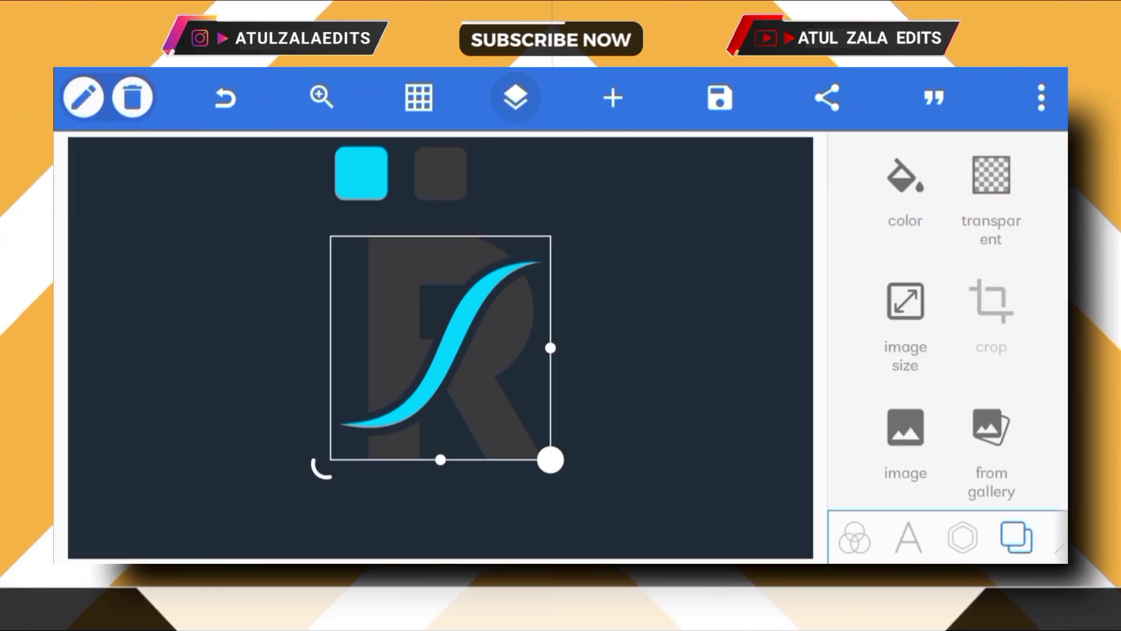
left_click(963, 536)
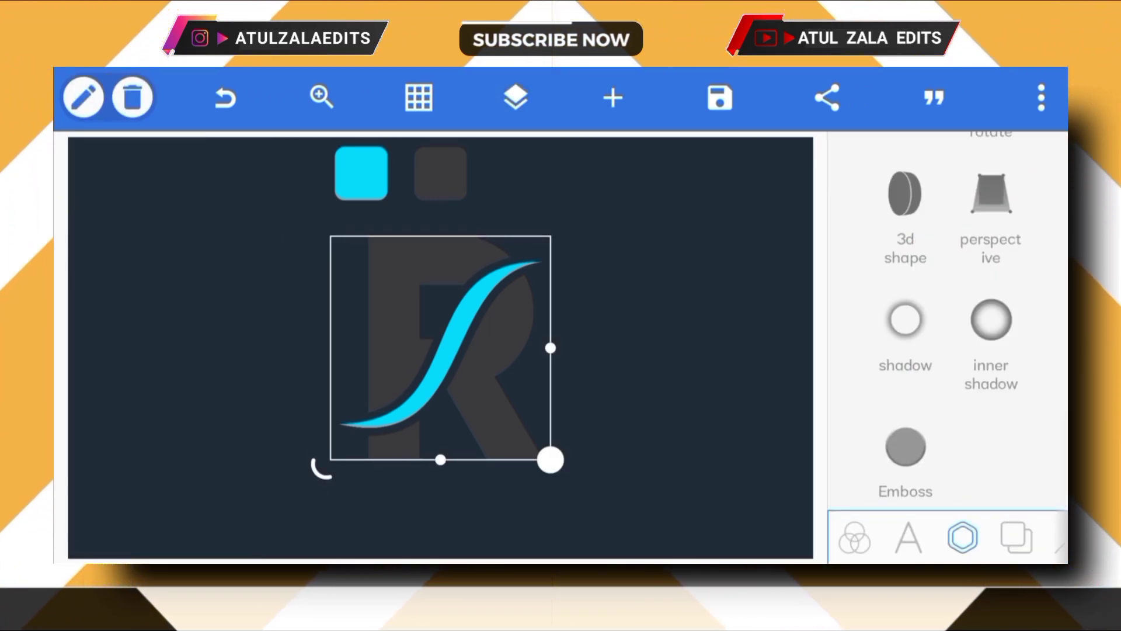
left_click(1008, 342)
left_click(979, 230)
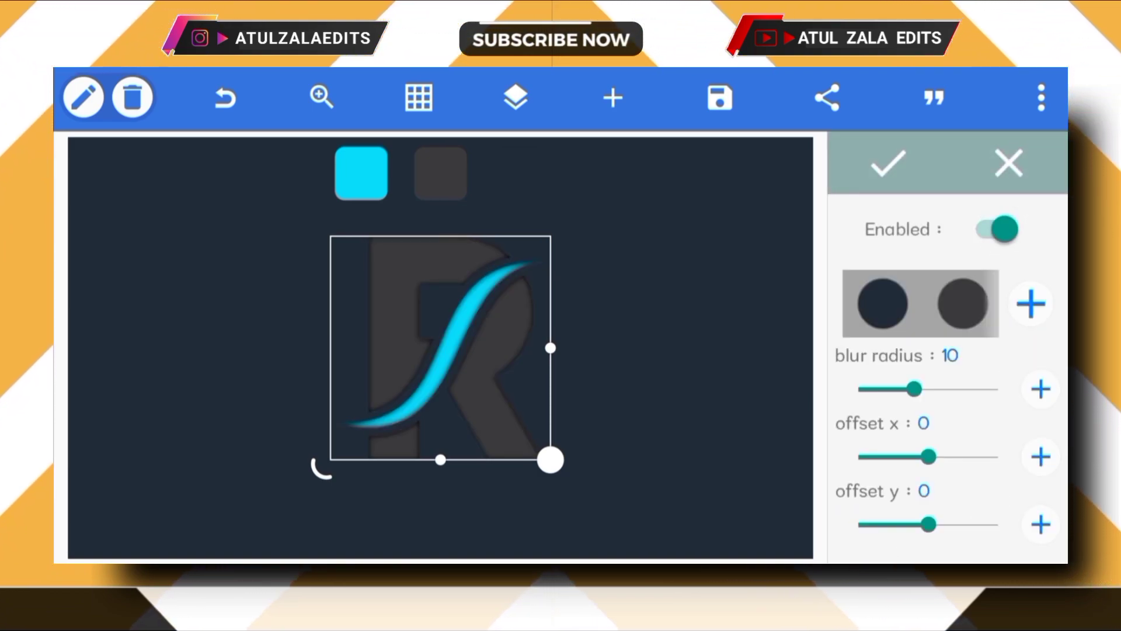
left_click_drag(964, 302, 826, 353)
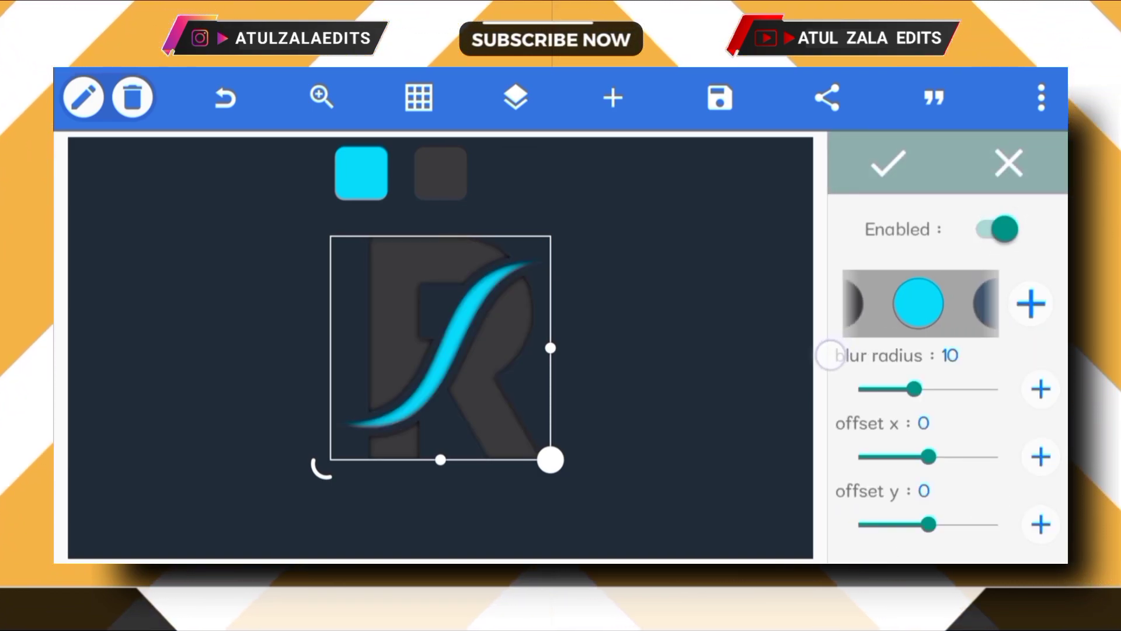
left_click(925, 305)
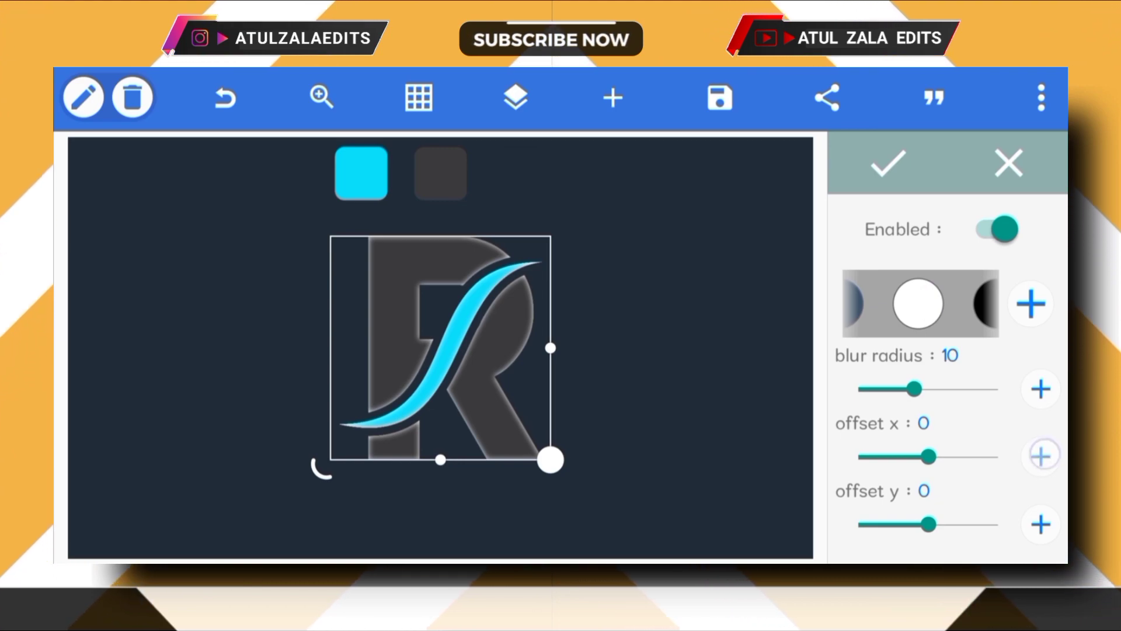
left_click(1040, 524)
left_click(1041, 524)
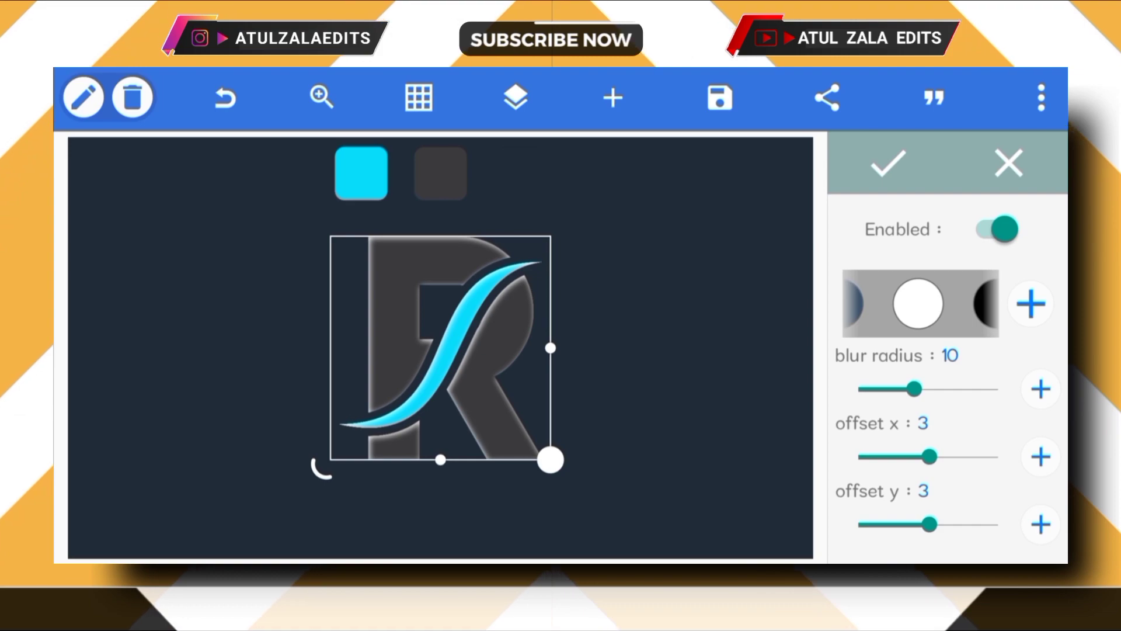
left_click(888, 163)
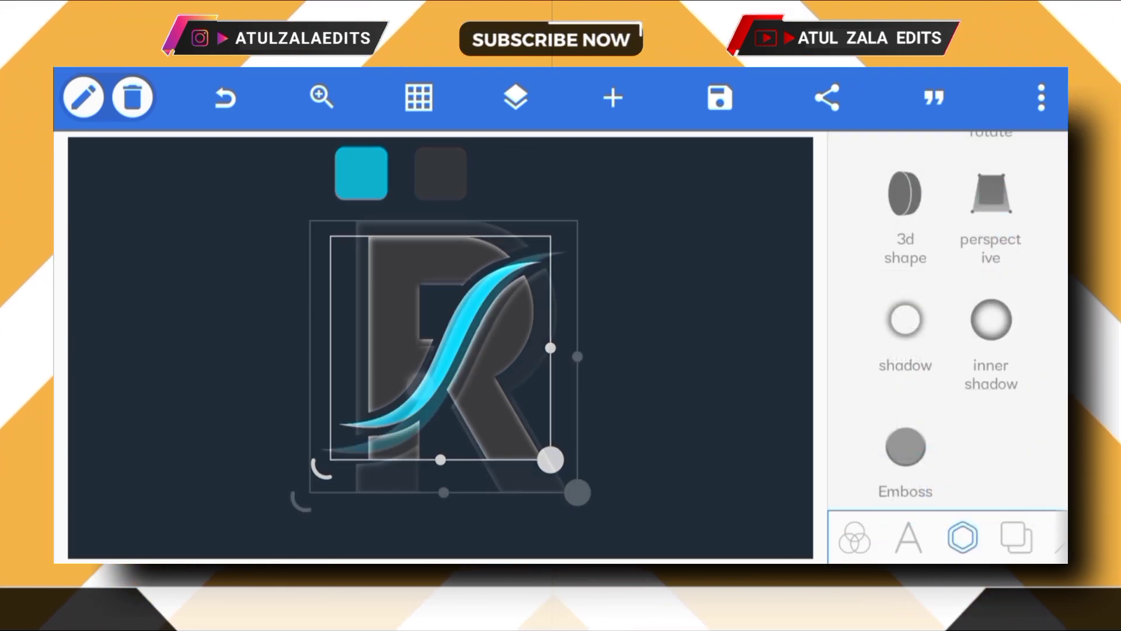
Emboss the logo: intensity 52, ambient light 50, specular hardness 22, bevel 60.
left_click(906, 451)
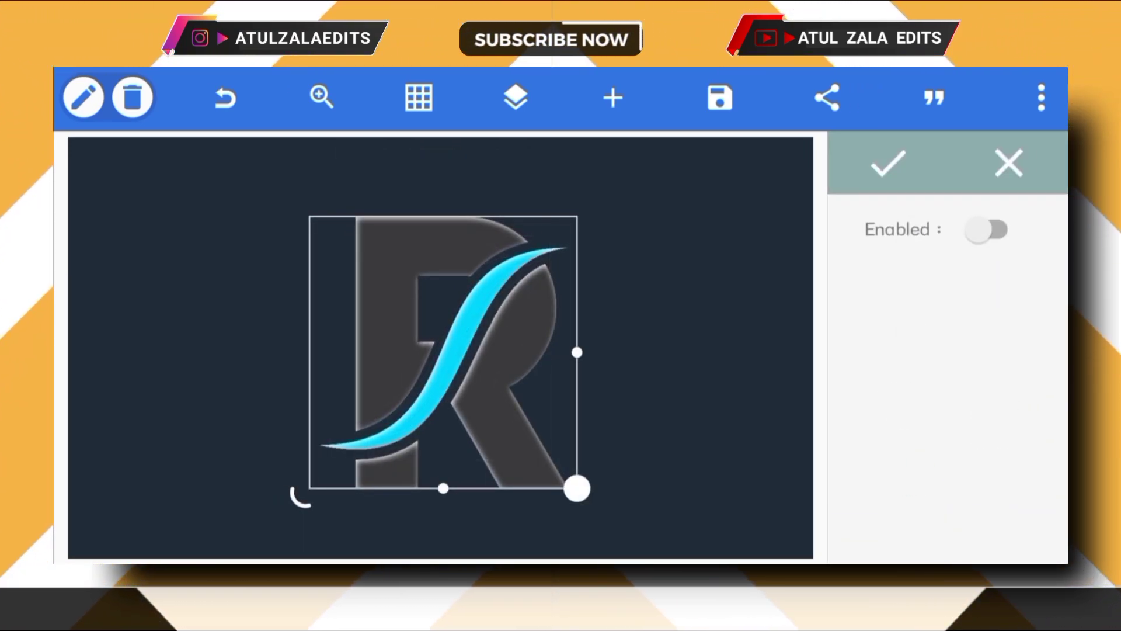
left_click(987, 229)
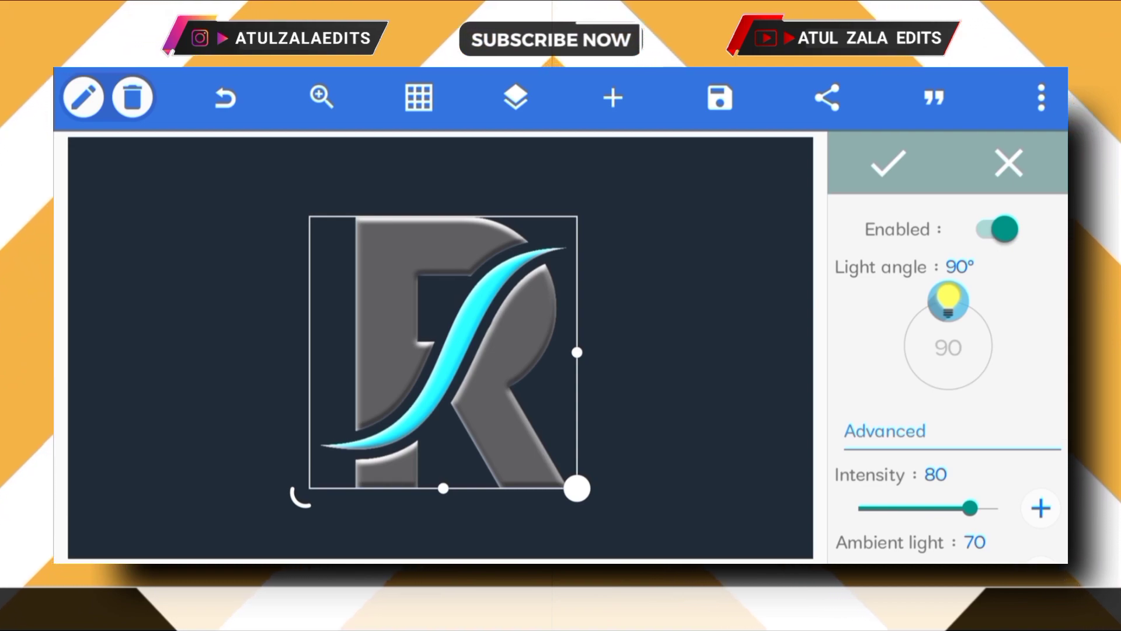
scroll(946, 394, "down", 3)
left_click_drag(970, 338, 932, 339)
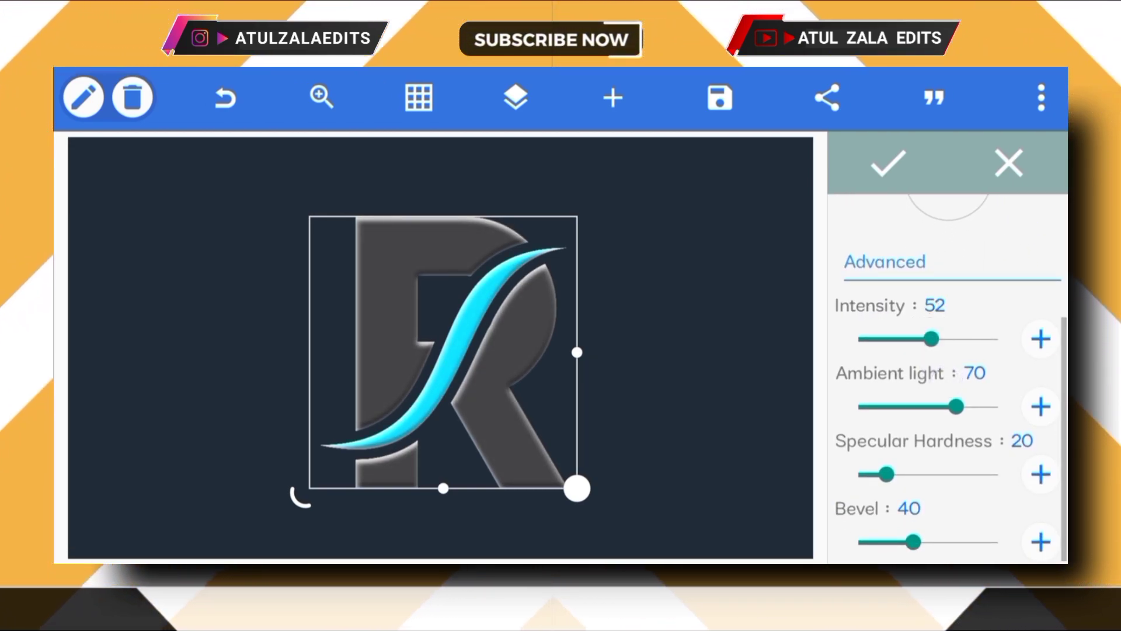
left_click_drag(959, 406, 936, 406)
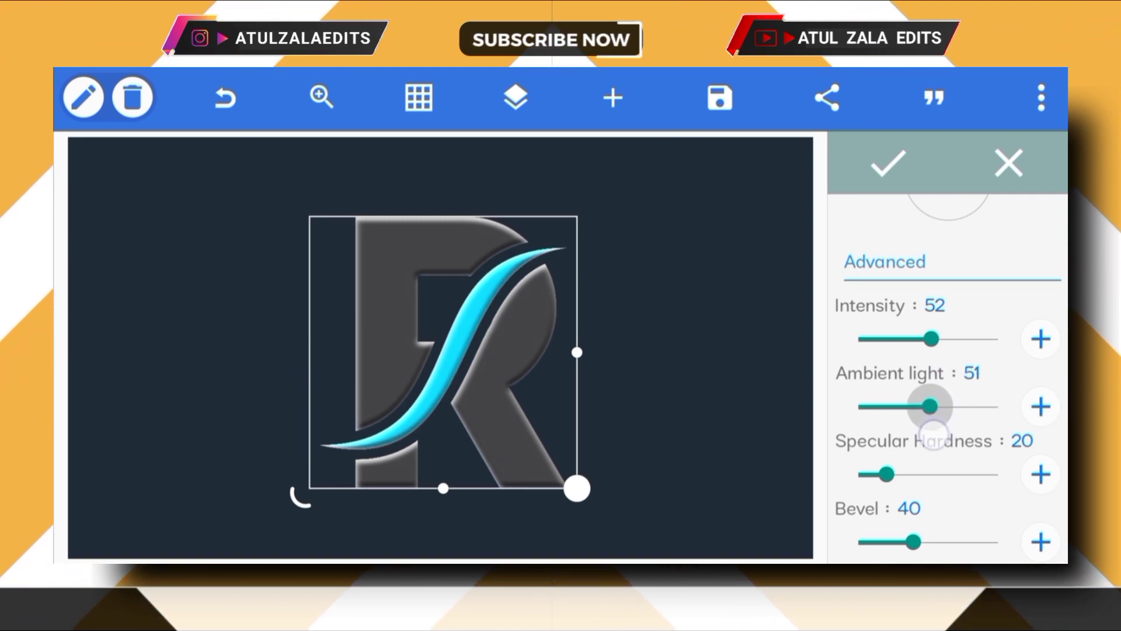
left_click(1011, 279)
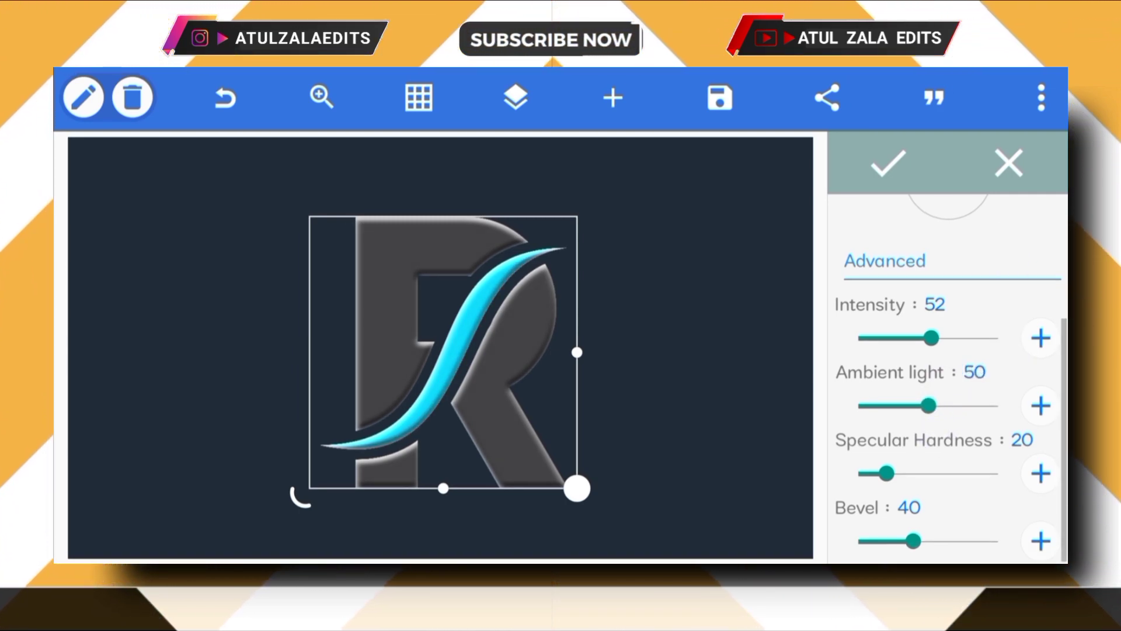
left_click_drag(887, 473, 890, 473)
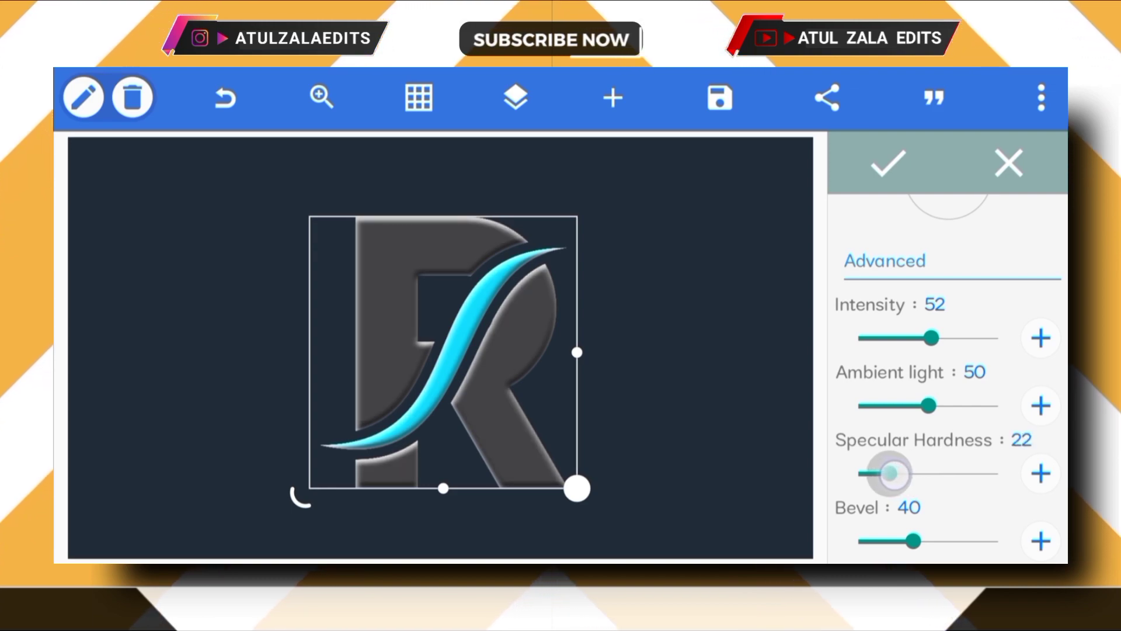
left_click_drag(913, 540, 933, 539)
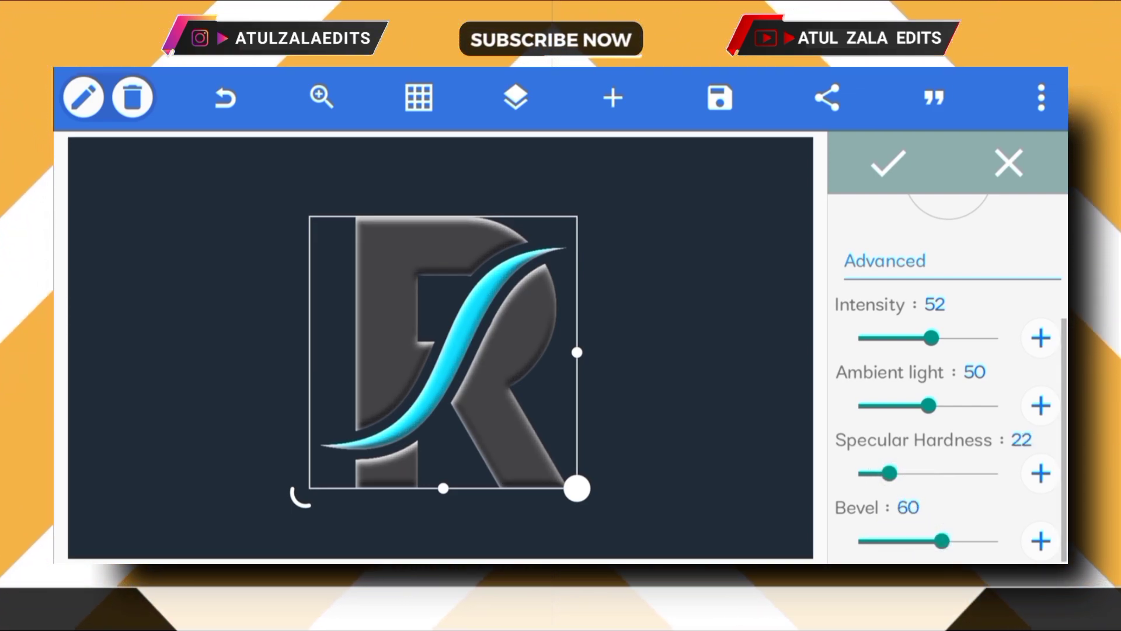
left_click(888, 163)
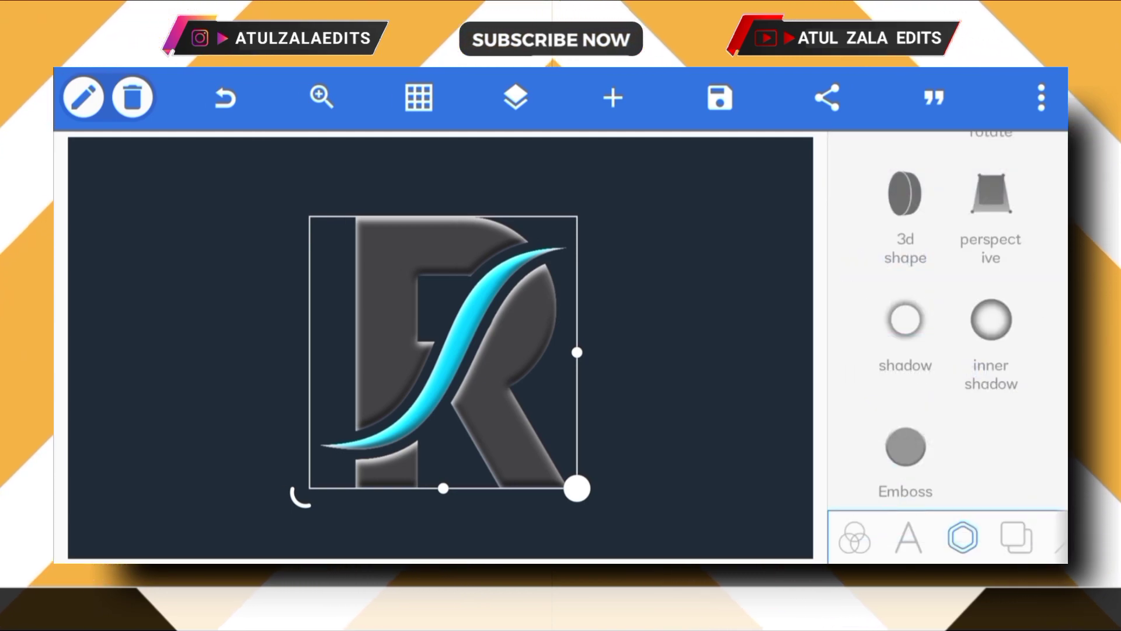
Enable a drop shadow with blur radius 25 and x and y offsets of 25.
left_click(922, 344)
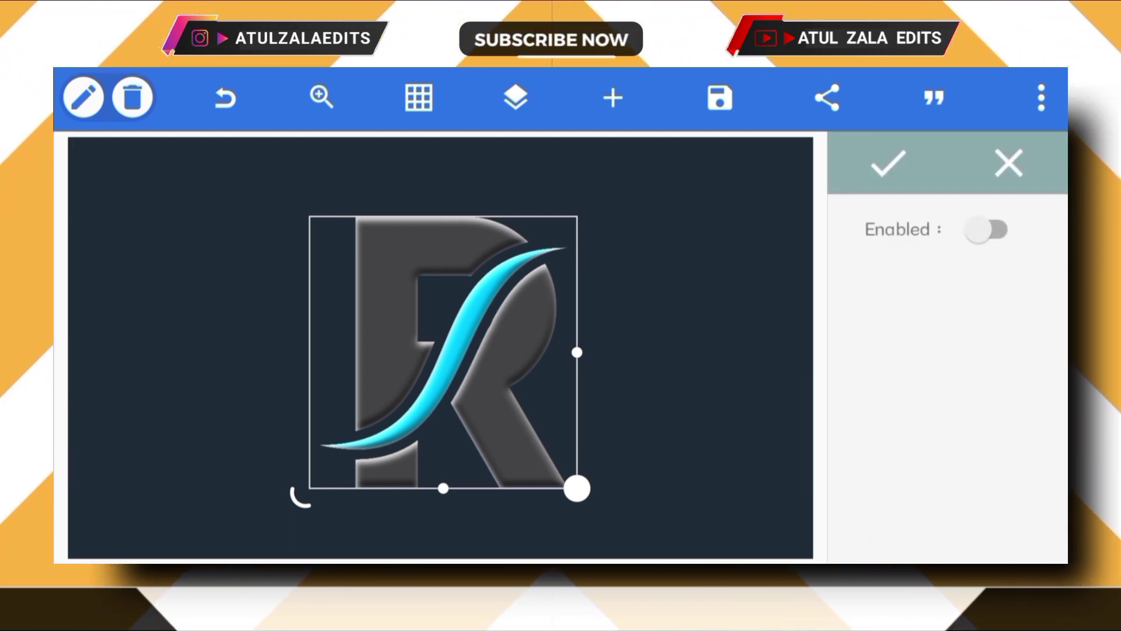
left_click(988, 232)
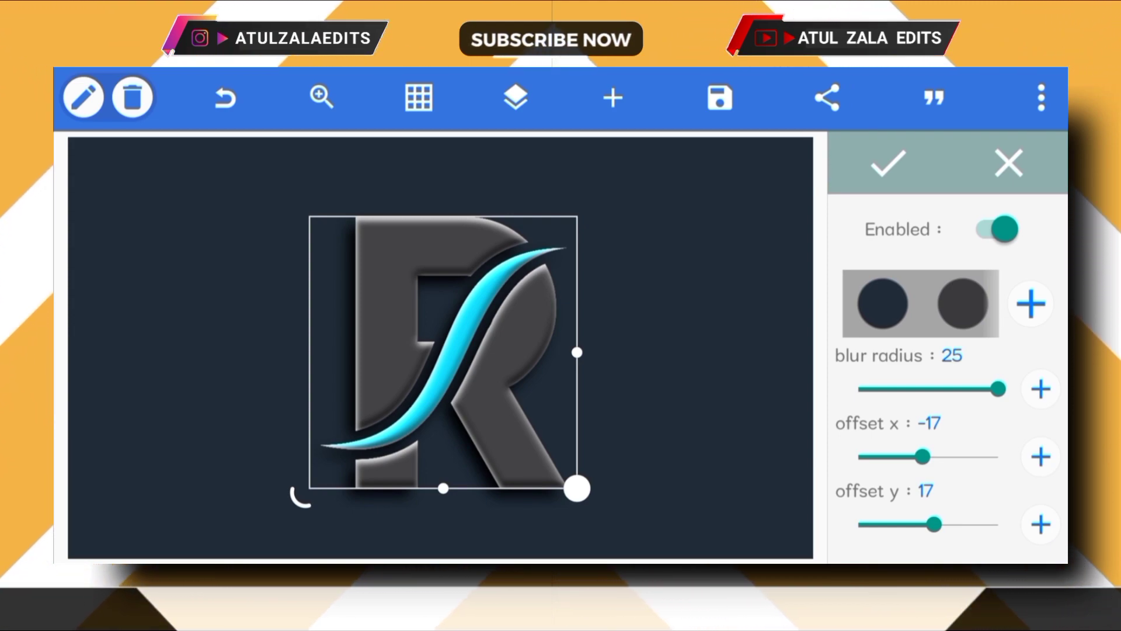
left_click_drag(922, 457, 937, 456)
left_click_drag(934, 523, 934, 524)
left_click(938, 524)
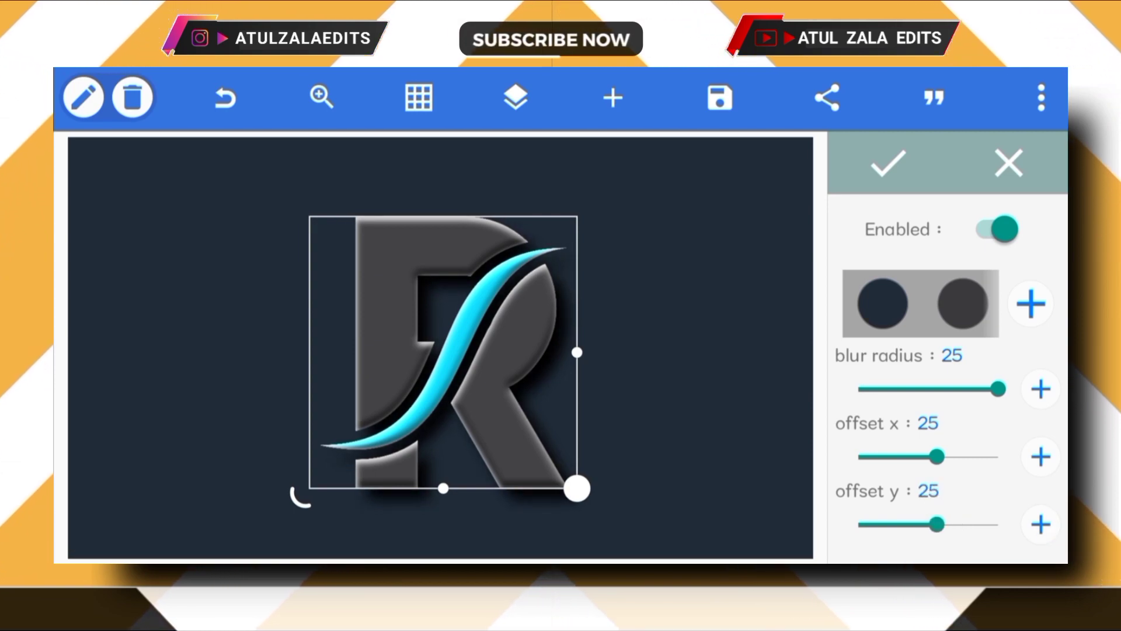
left_click(888, 163)
Deselect the logo to view the finished R design on the navy canvas.
left_click(301, 496)
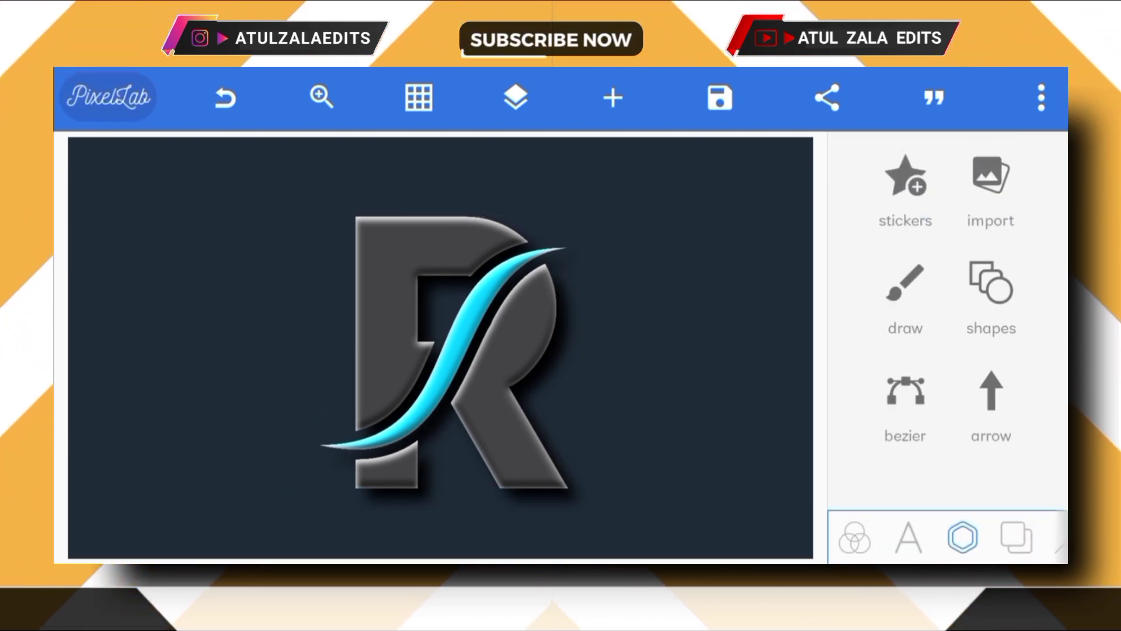